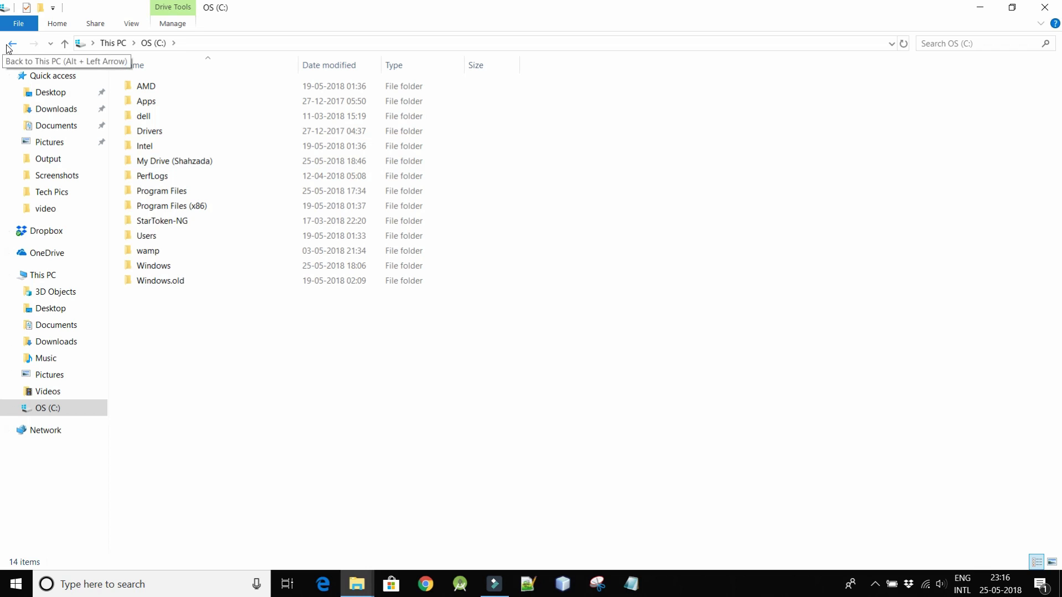
- Return from the OS (C:) folder to This PC and show the desktop
click(12, 46)
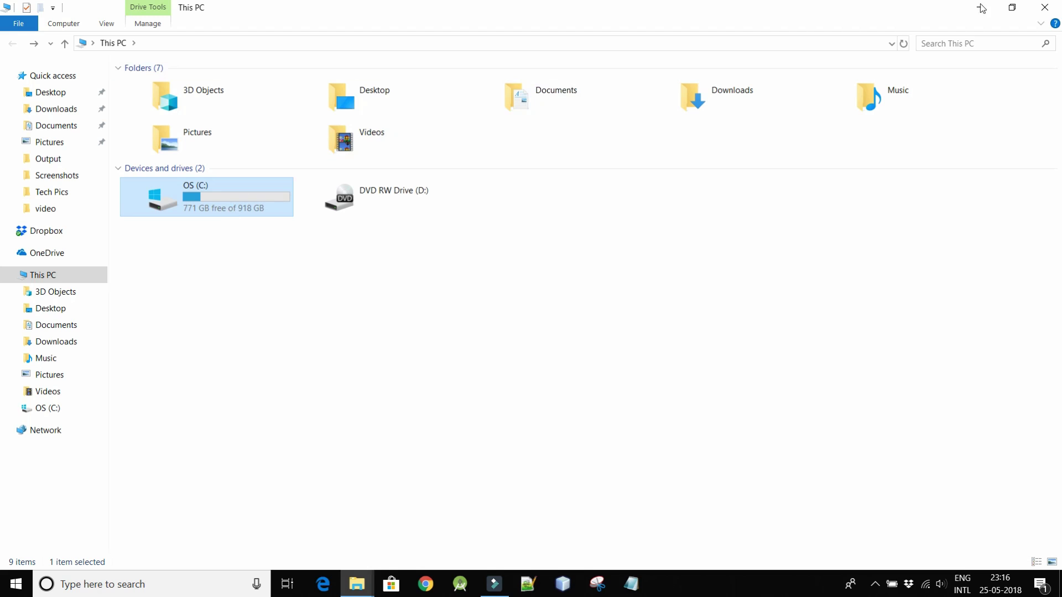
key(super+d)
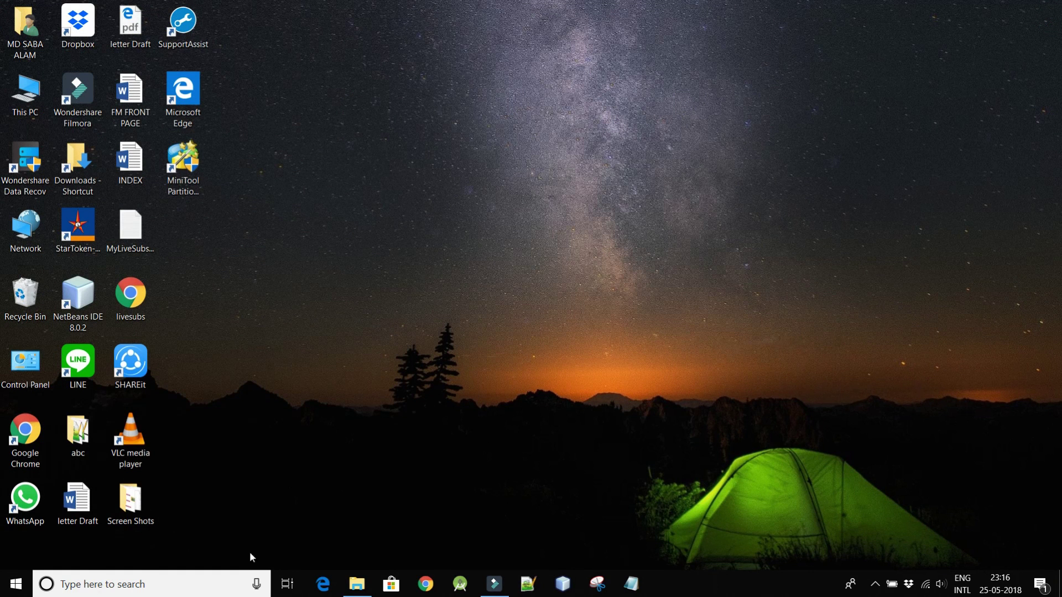
- Search Windows for "disk", open the tool for creating and formatting hard disk partitions, and close it again
click(118, 585)
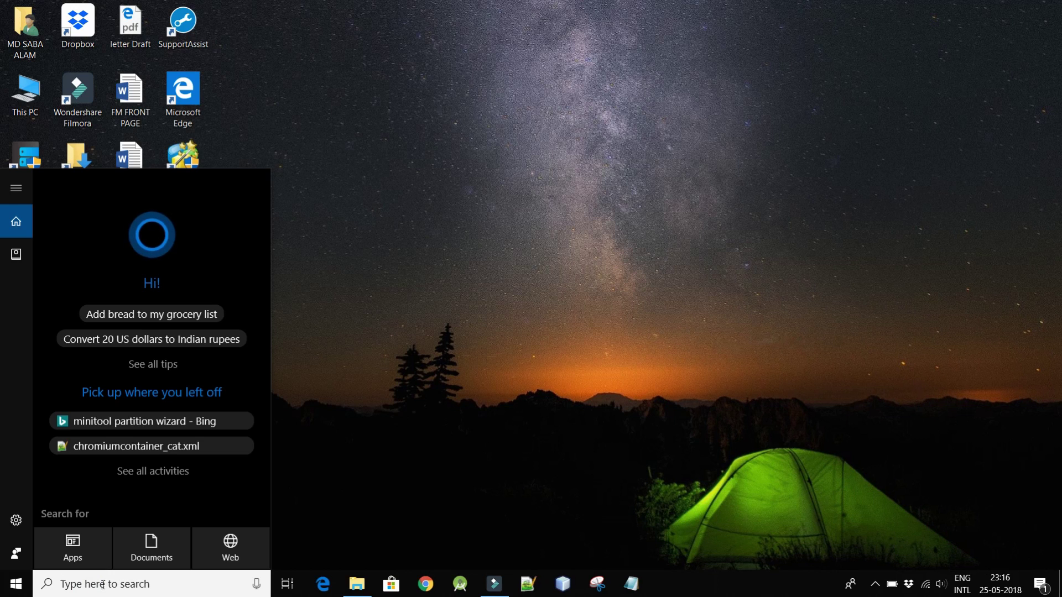
text(d)
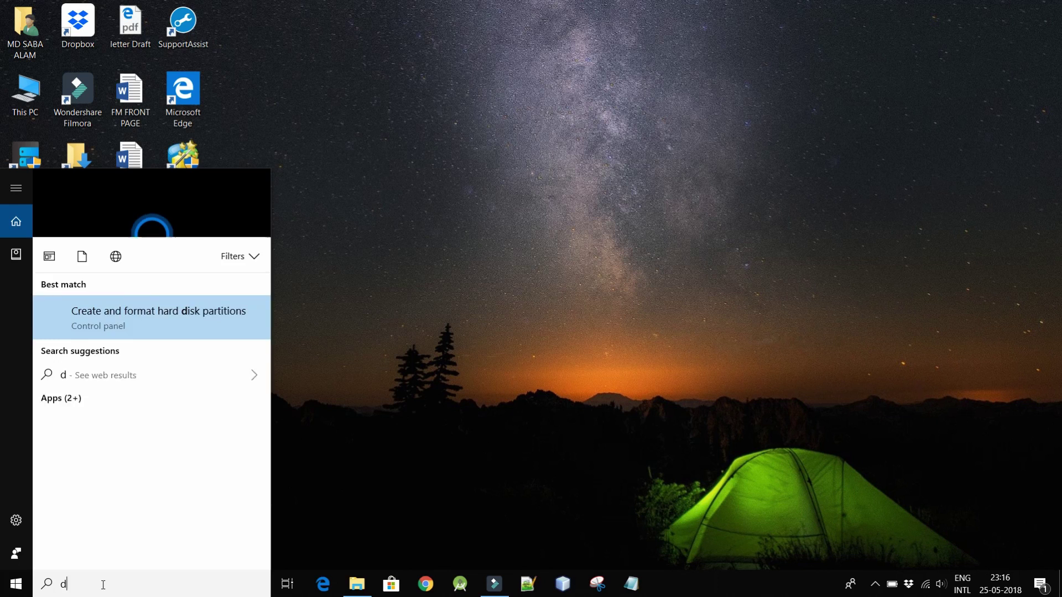
text(isk)
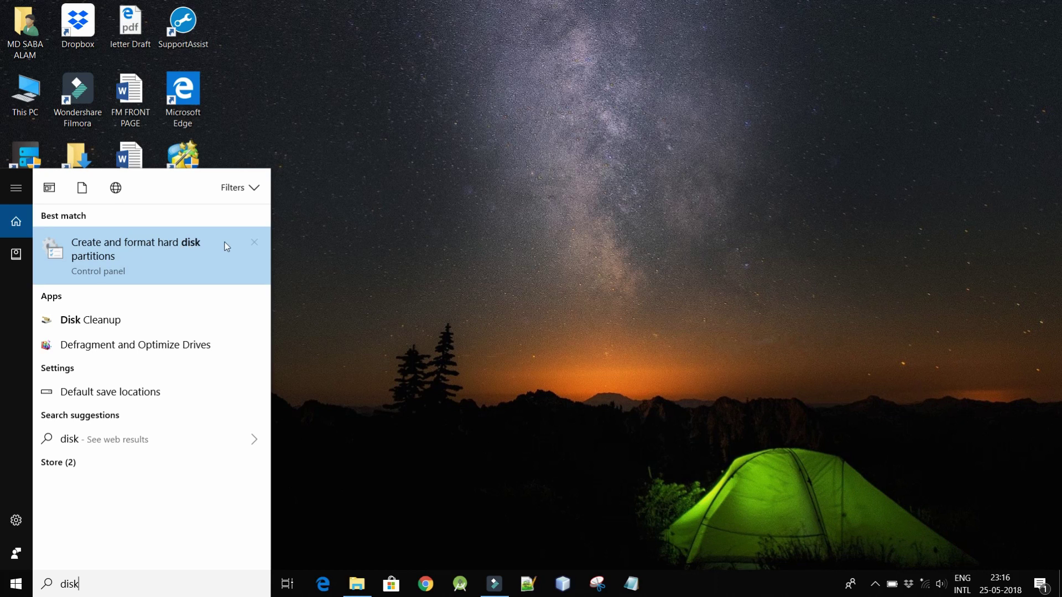
click(97, 247)
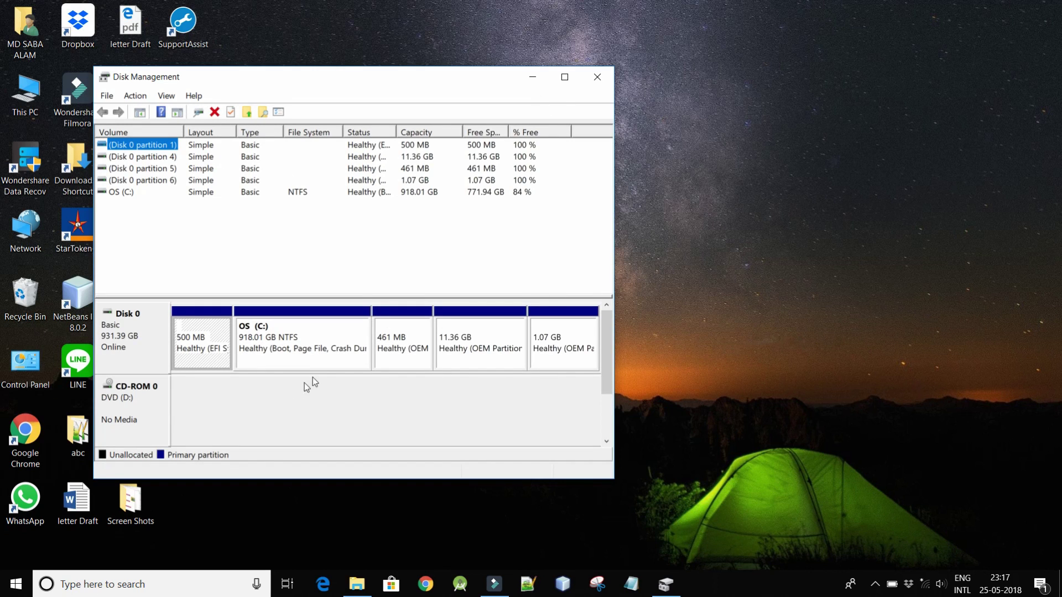
click(601, 77)
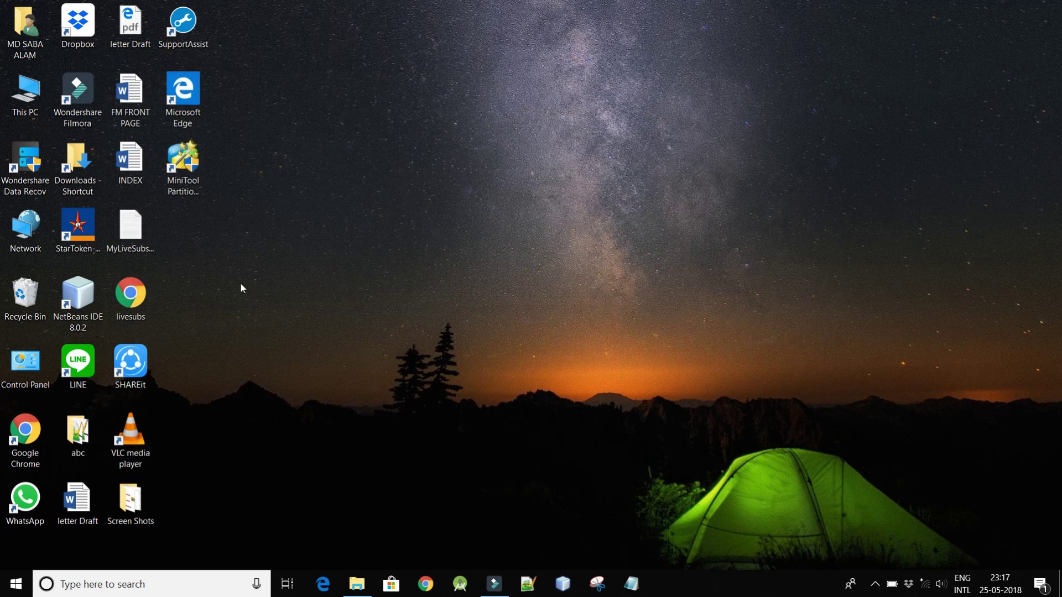
- Open Disk Management from the Control Panel's System and Security administrative tools, and close the Control Panel window
double_click(24, 387)
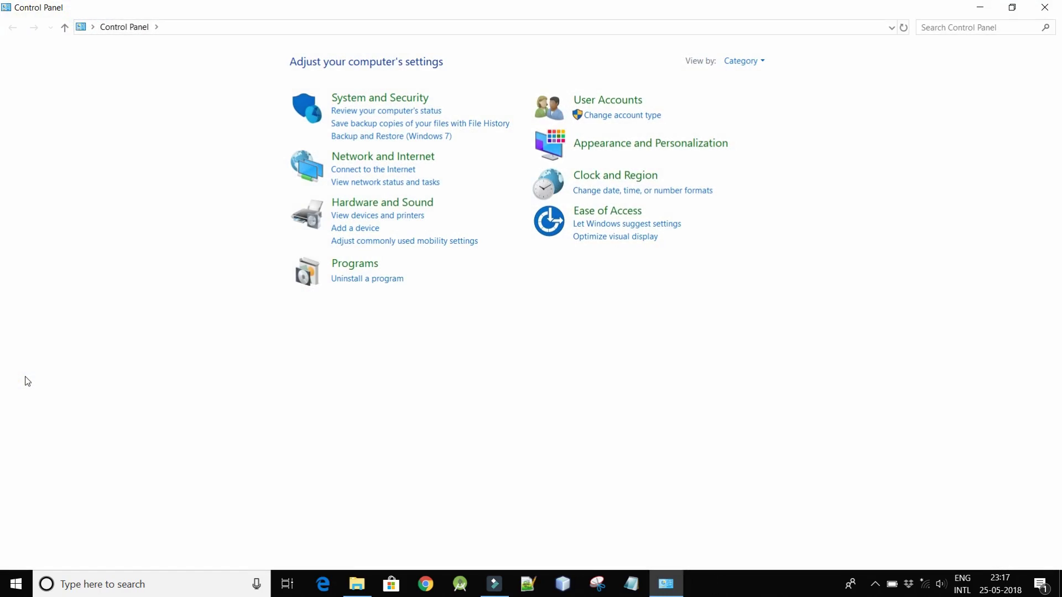
click(376, 103)
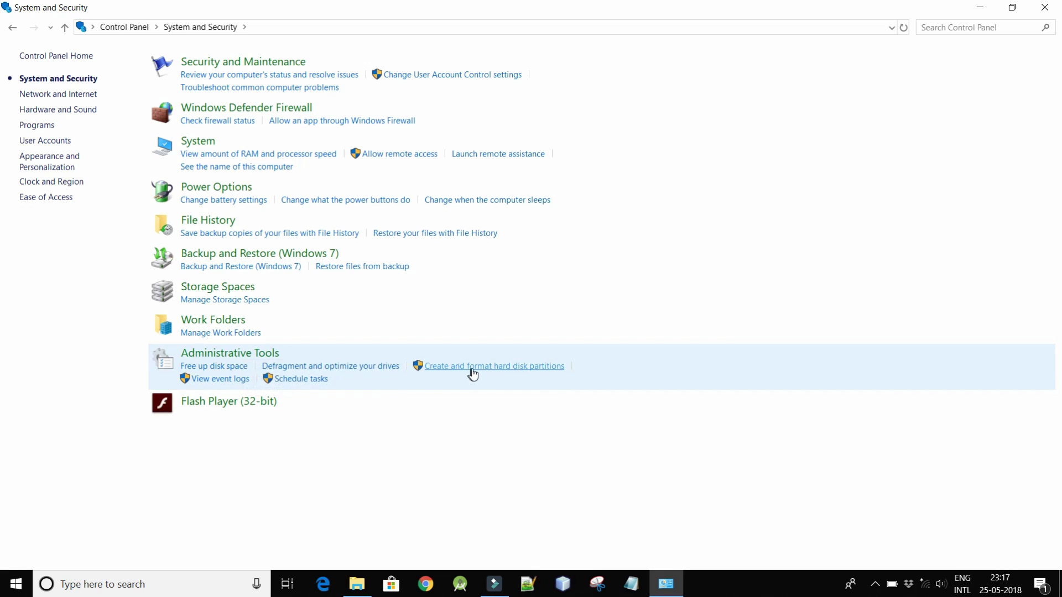
click(525, 367)
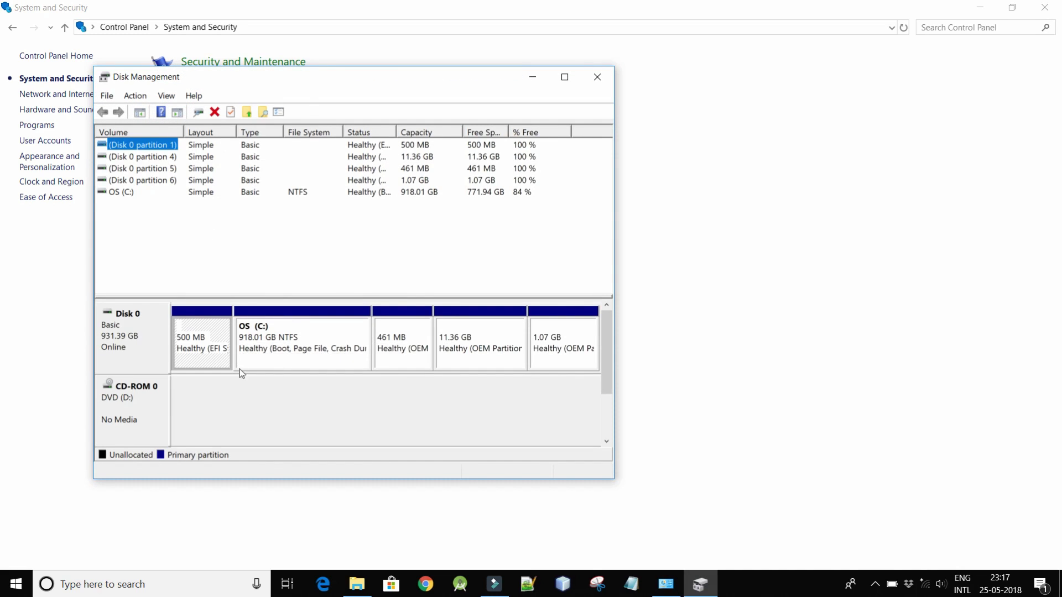
click(1045, 8)
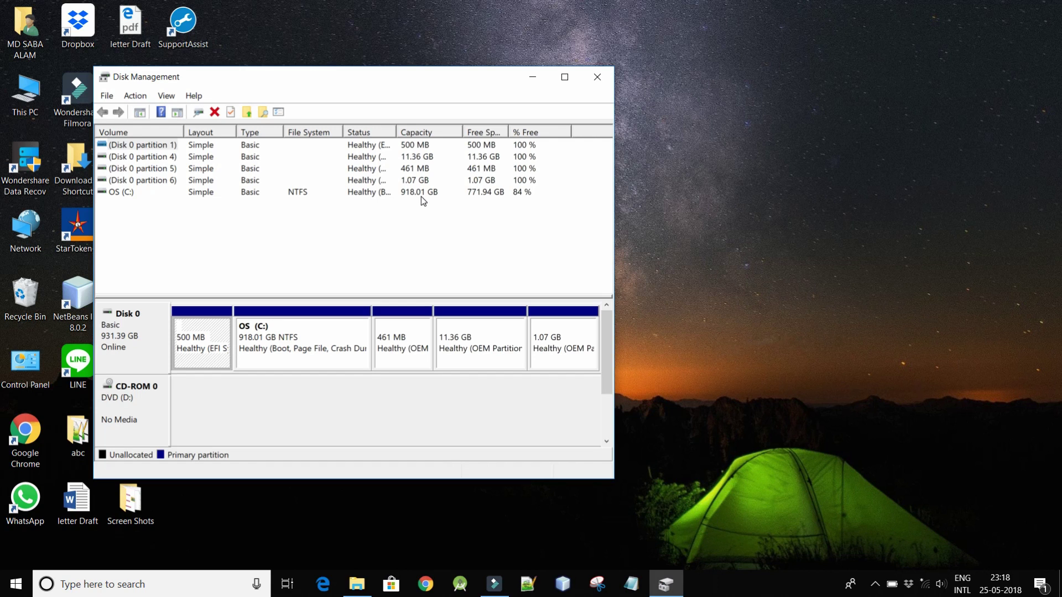
- Shrink the OS (C:) volume by 409600 MB
right_click(258, 336)
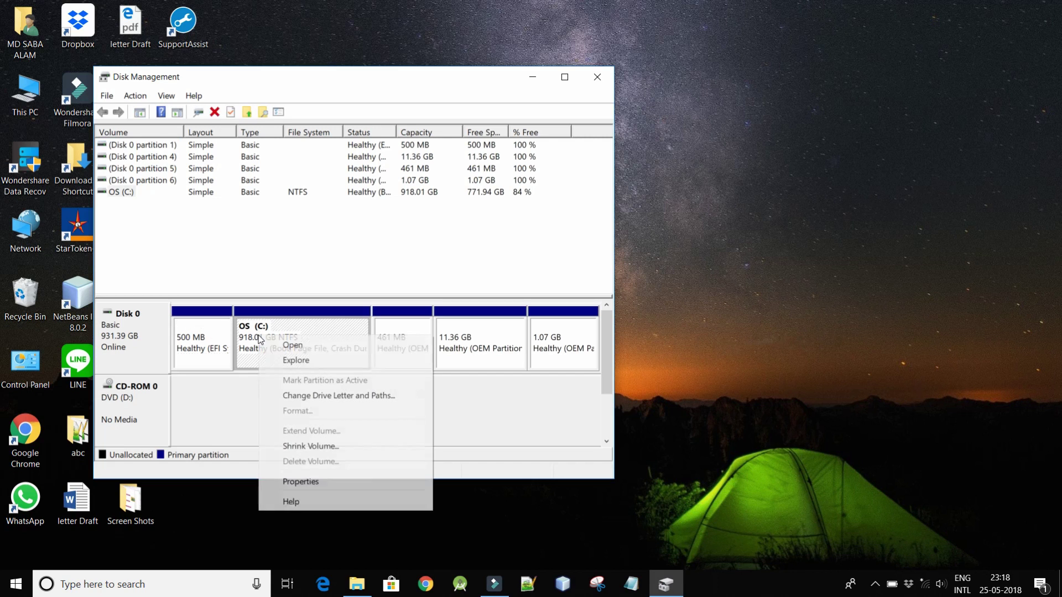
click(302, 447)
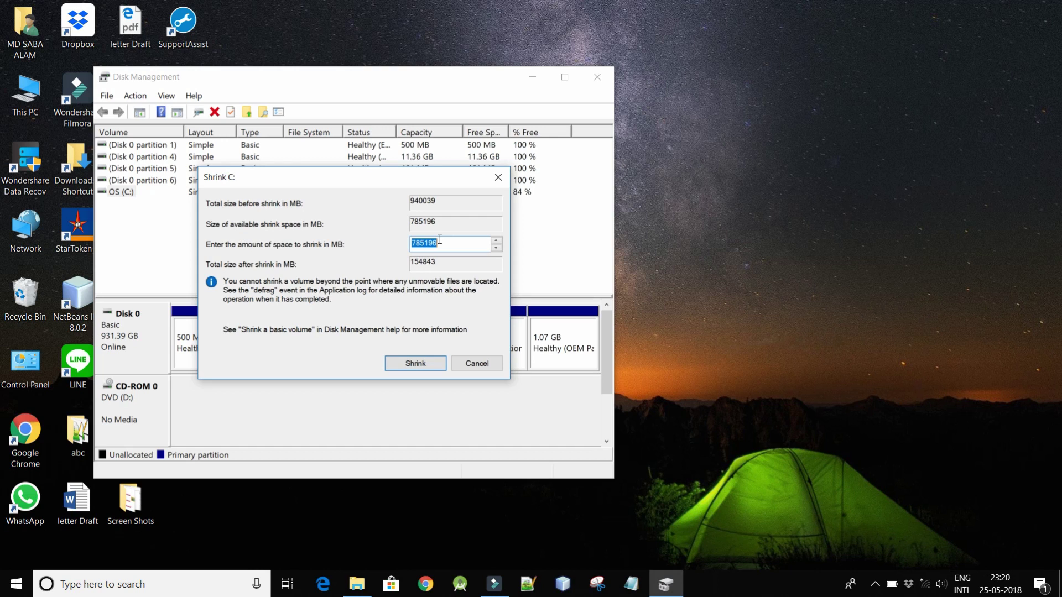
drag(440, 241, 410, 242)
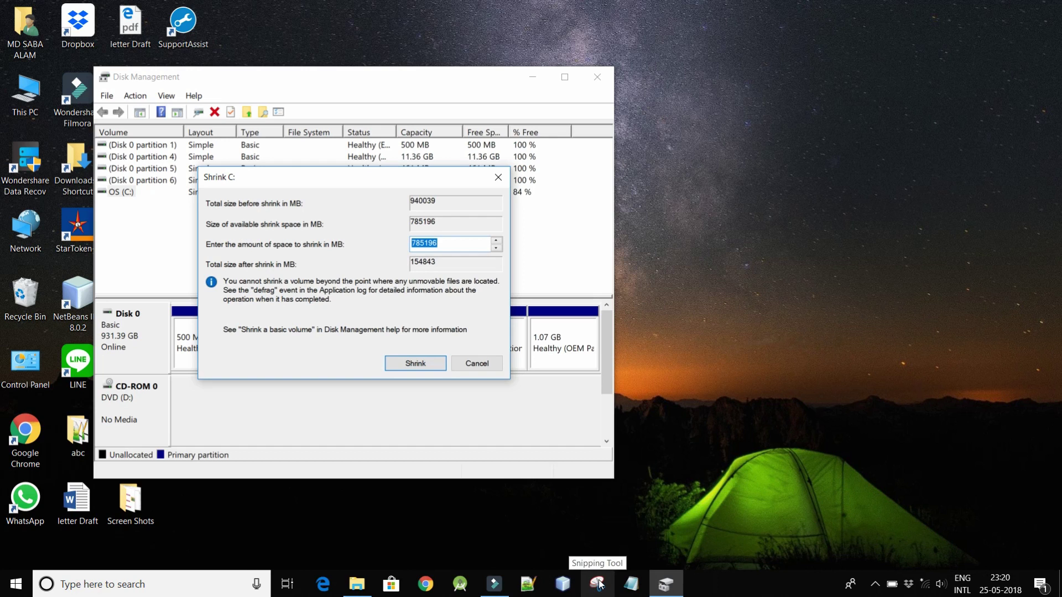
text(3)
key(Up)
text(09)
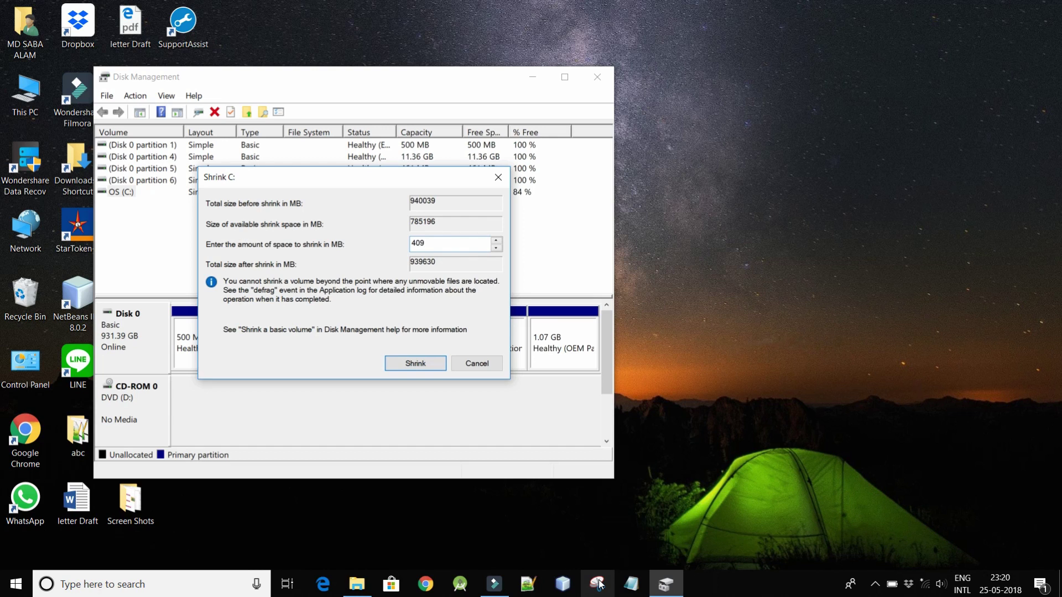
text(600)
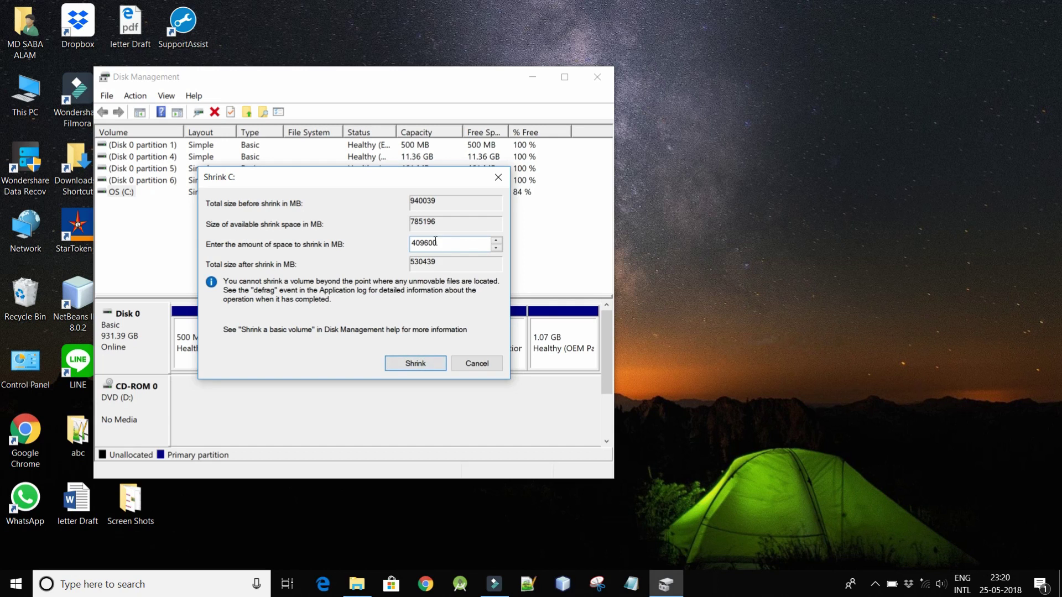
click(413, 363)
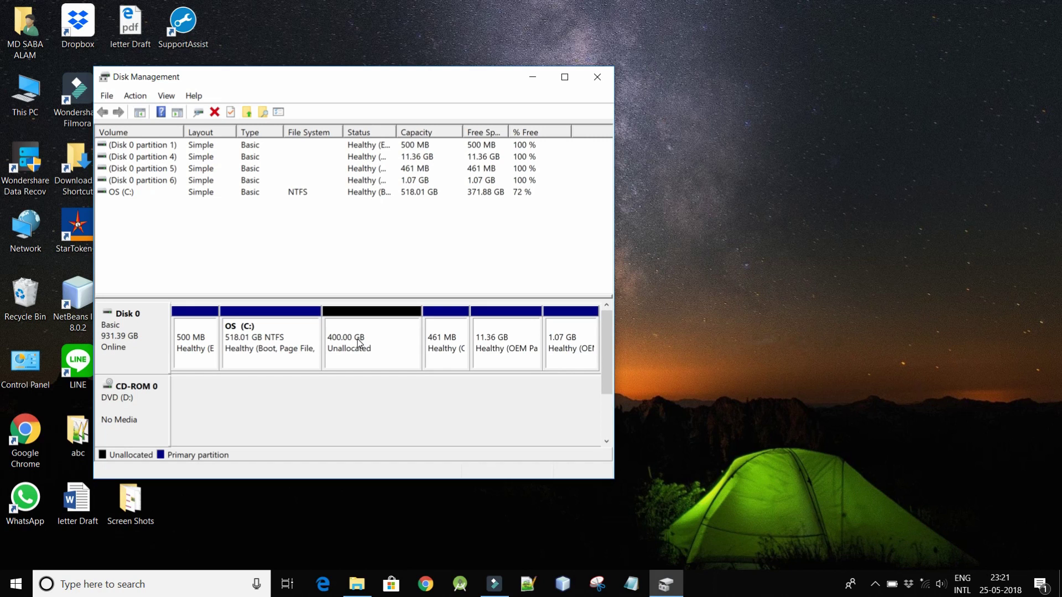
- Start a new simple volume in the 400 GB unallocated space and set its size to 204800 MB
right_click(359, 343)
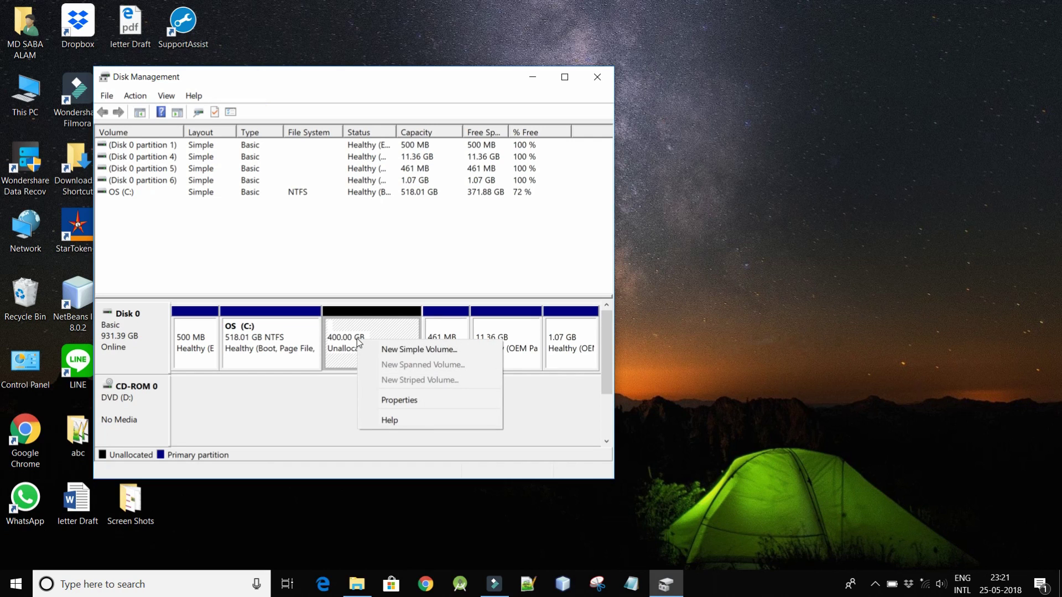
click(413, 350)
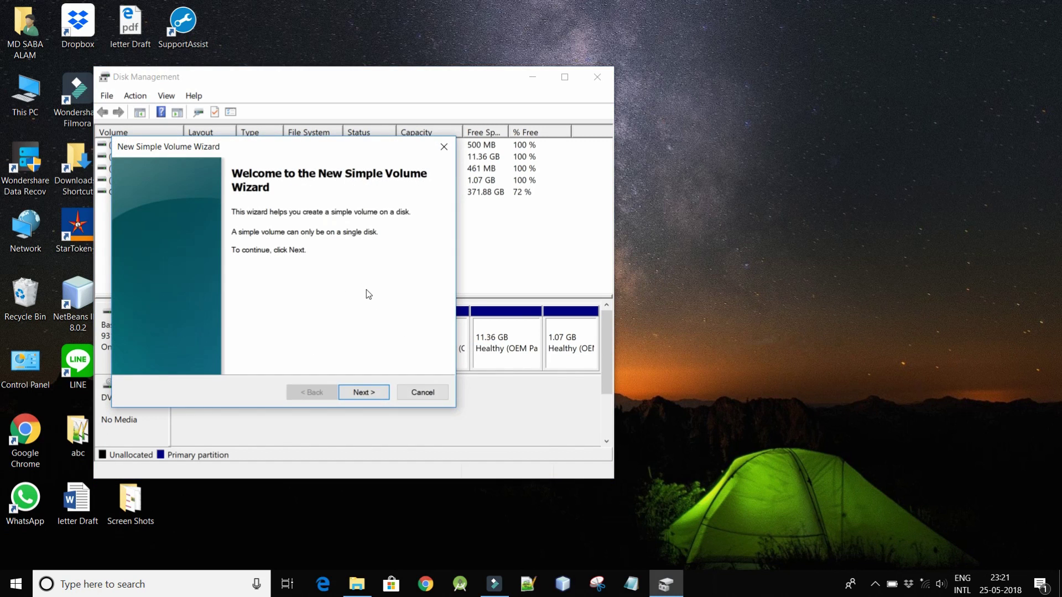
click(366, 393)
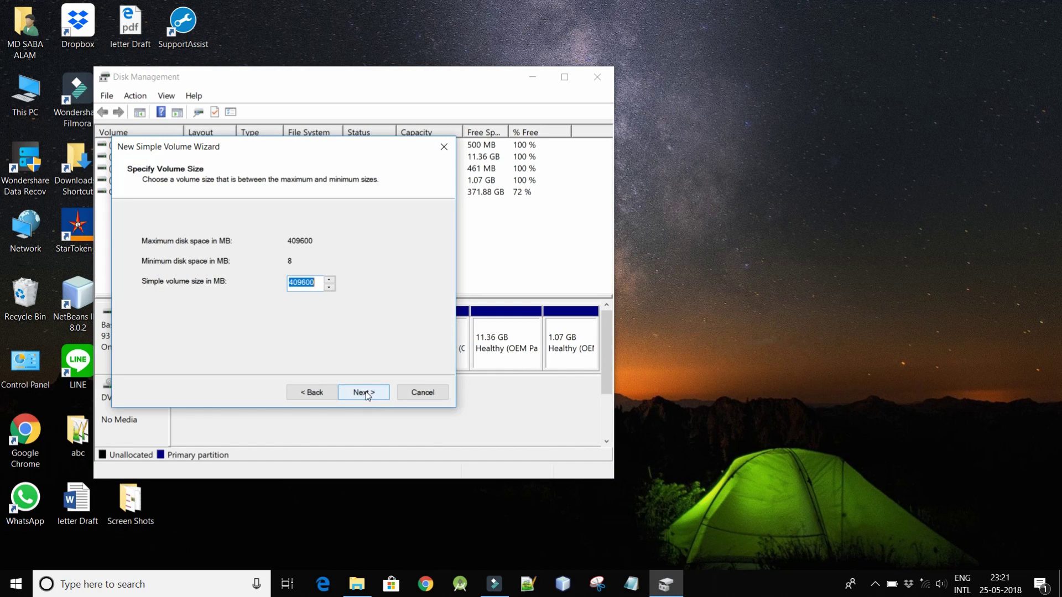
click(292, 281)
drag(292, 281, 288, 283)
text(2)
drag(305, 281, 297, 280)
text(48)
drag(313, 283, 283, 284)
click(368, 394)
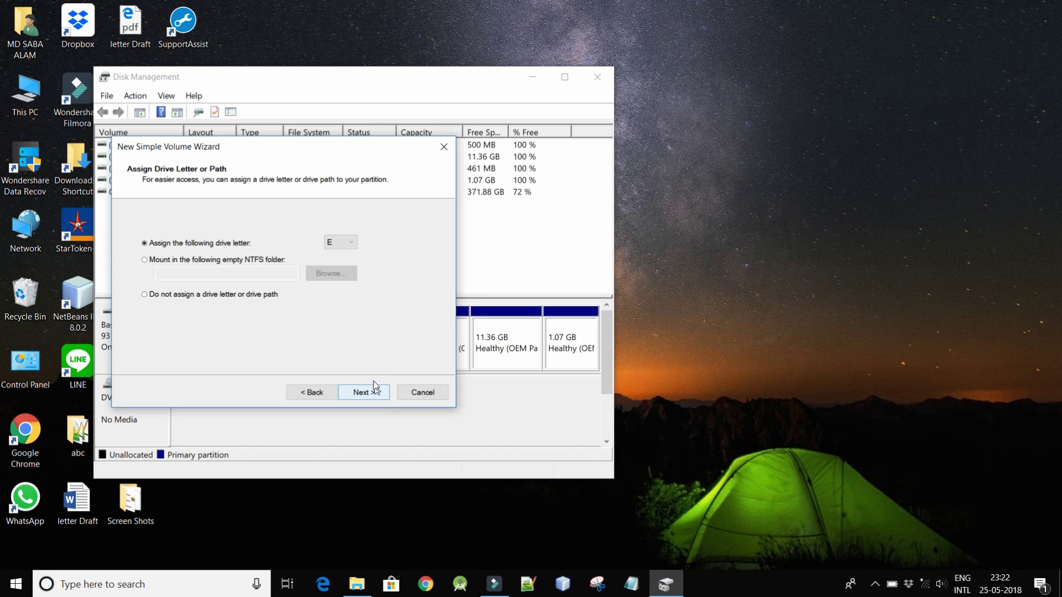
- Assign drive letter E to the new volume and continue to the format settings
click(354, 244)
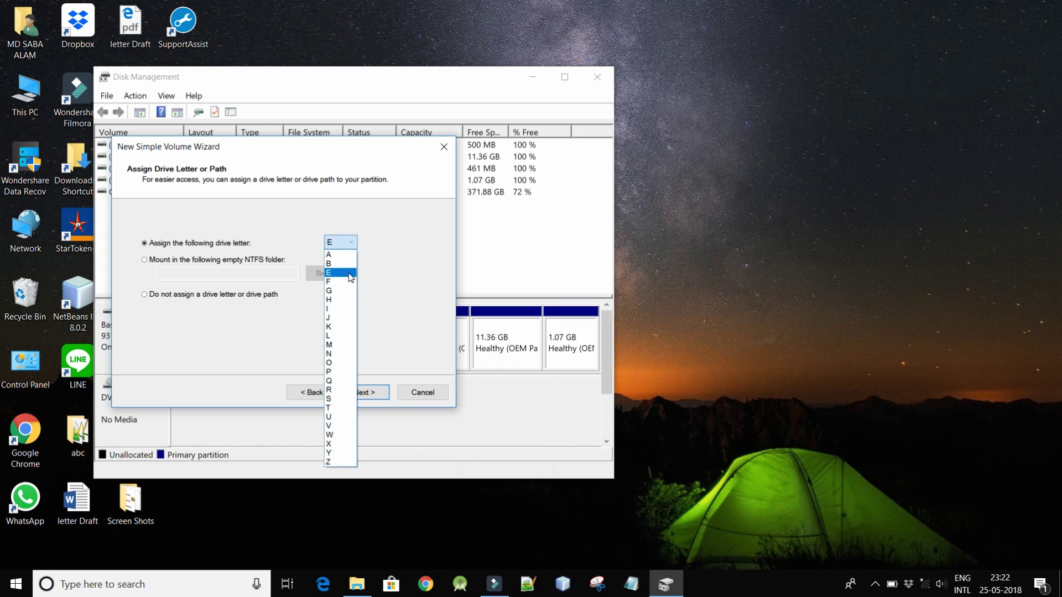
click(353, 274)
click(348, 245)
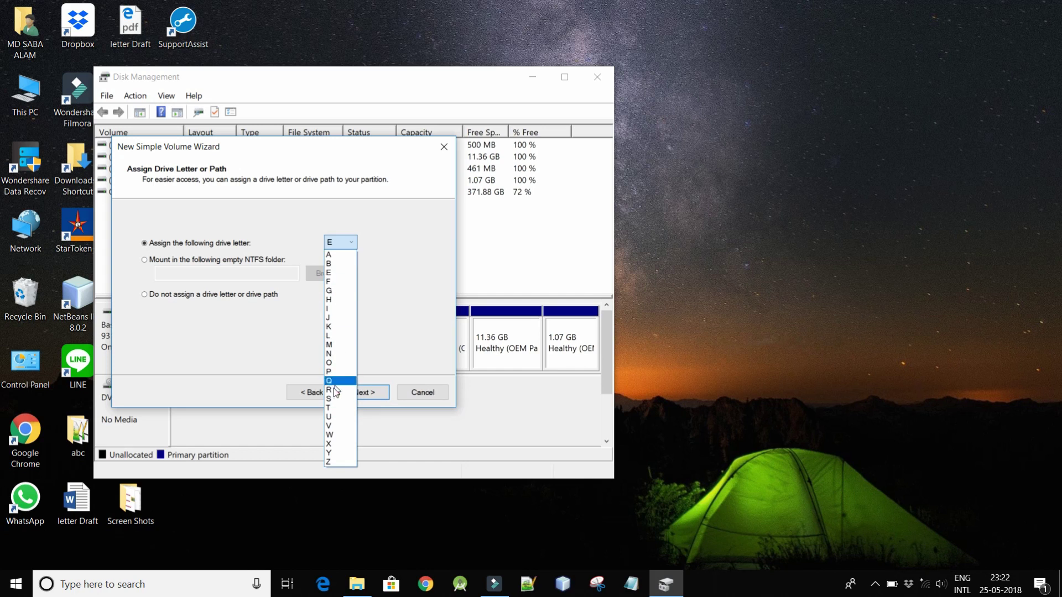
click(352, 241)
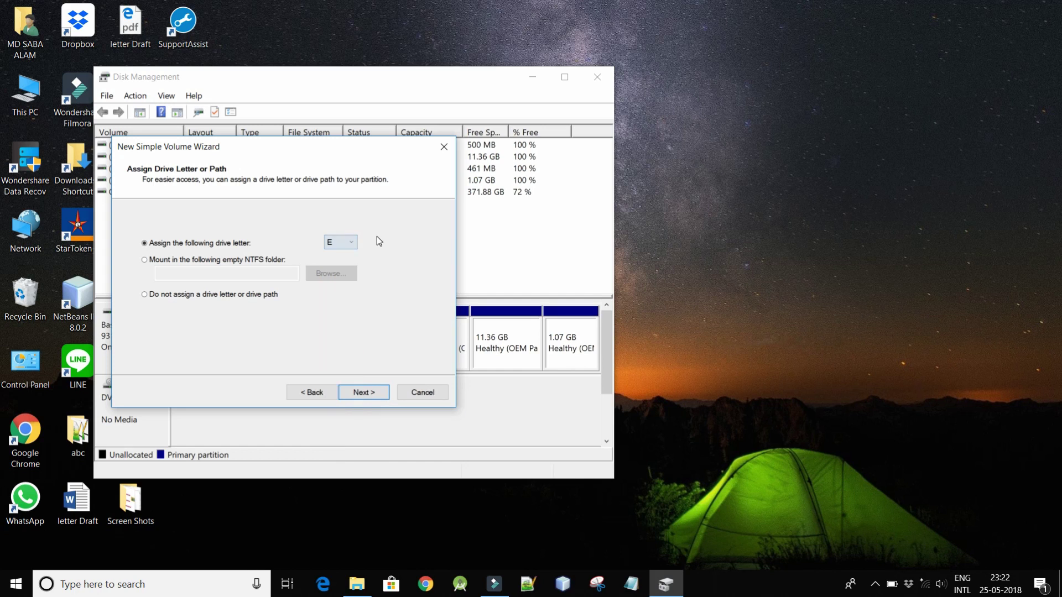
click(377, 394)
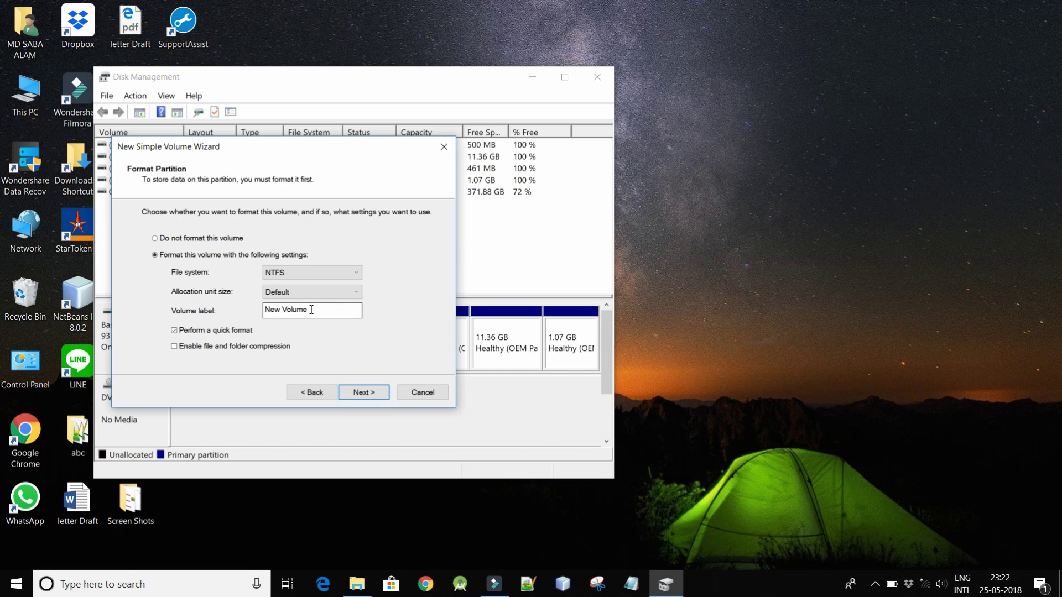
- Label the volume Drive, create it with NTFS and quick format, and close the new drive's folder window
drag(311, 312, 265, 312)
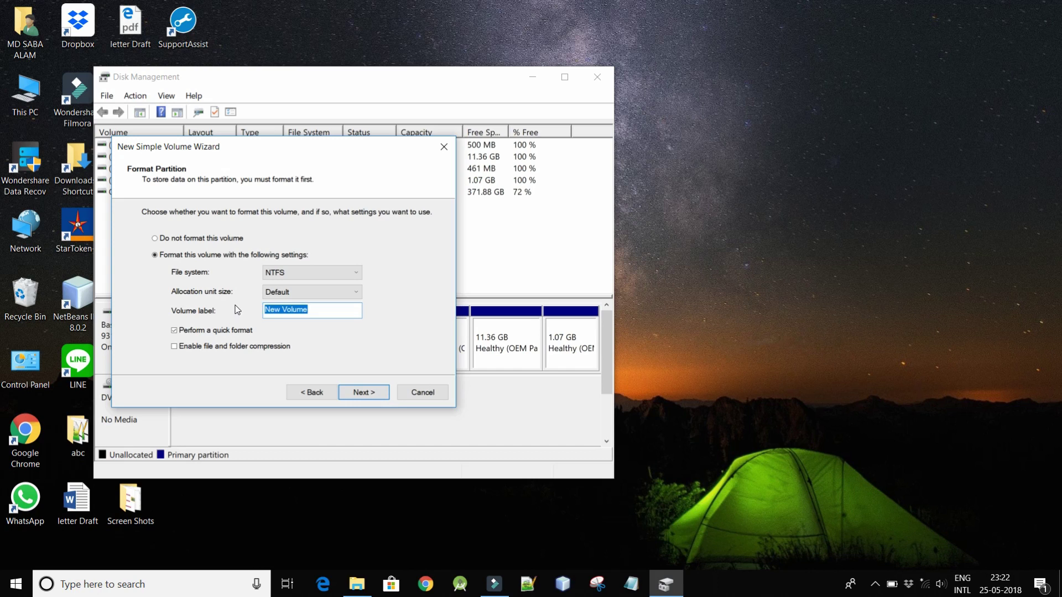
text(Drive)
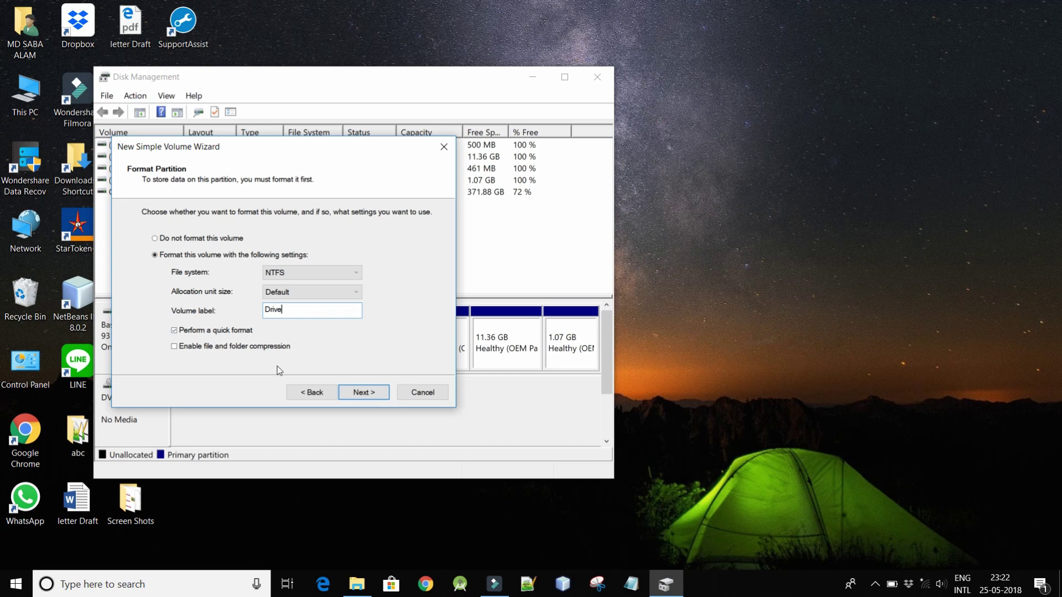
click(363, 392)
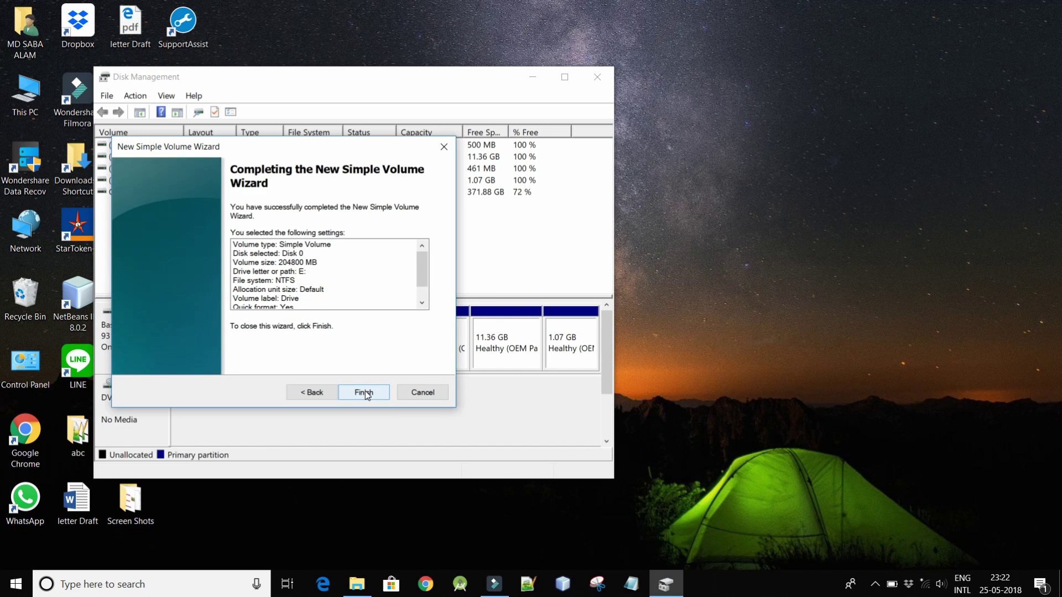
click(364, 392)
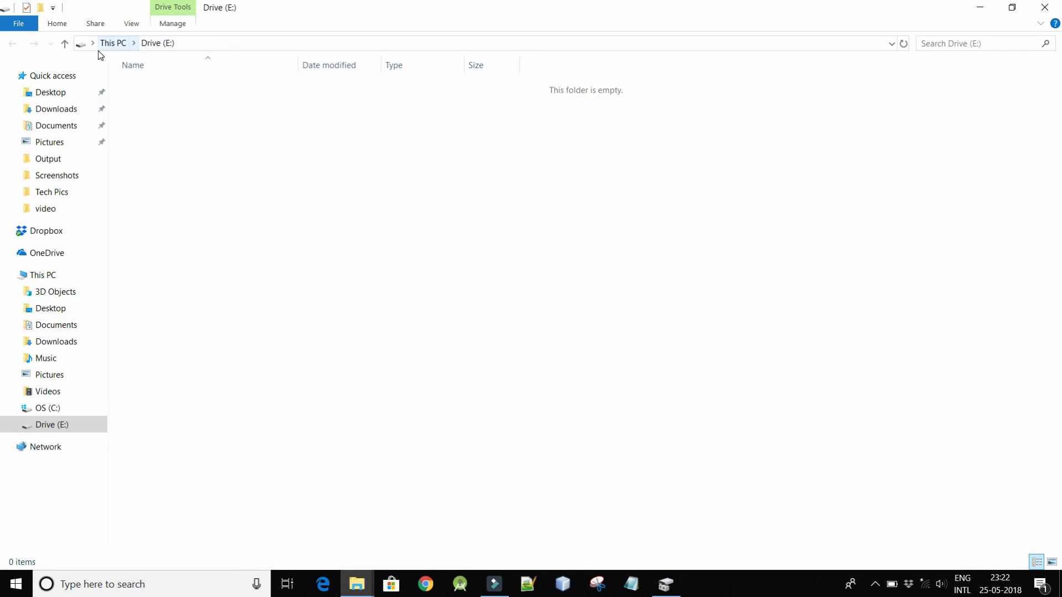
click(1054, 8)
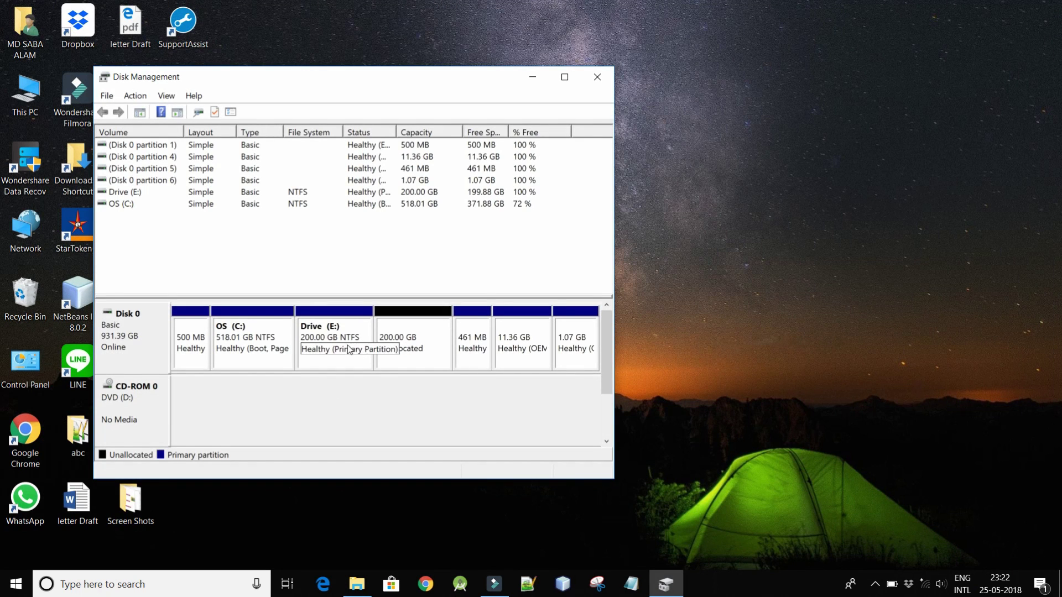
- Start another simple volume in the remaining unallocated space, using the full 204800 MB and drive letter F
right_click(406, 340)
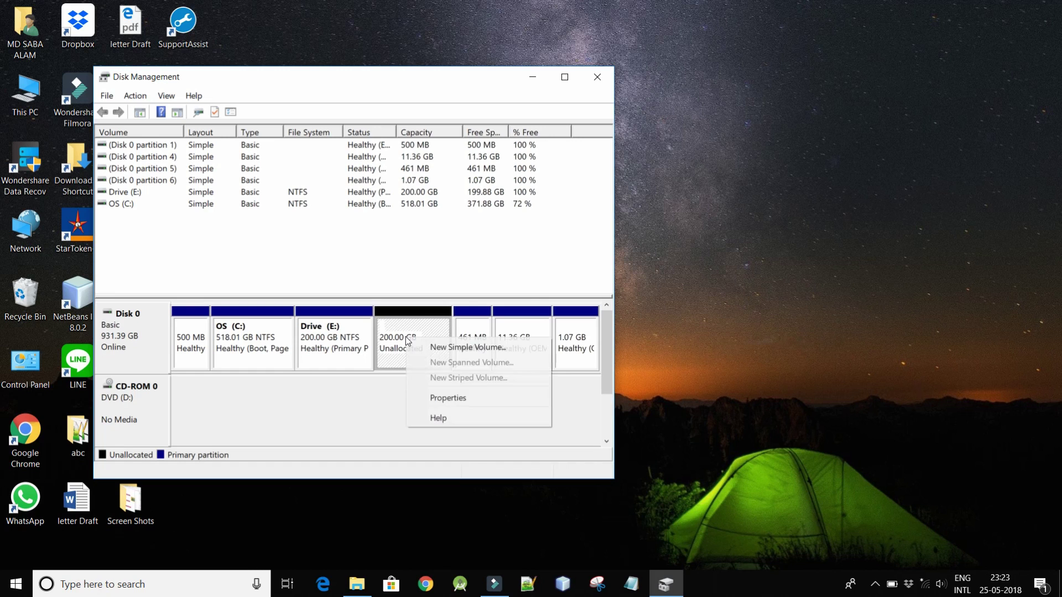
click(435, 348)
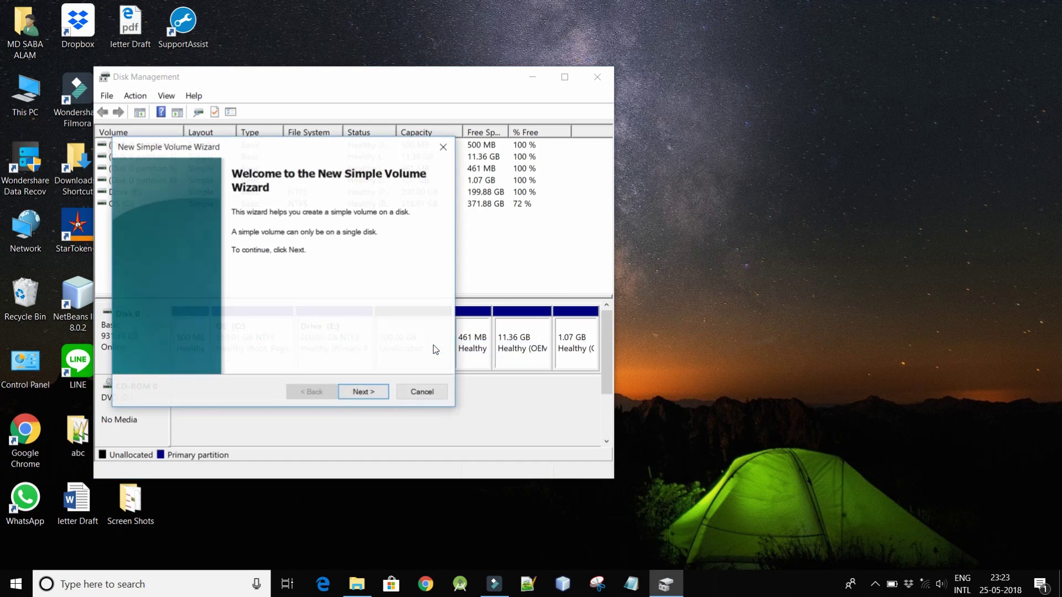
click(364, 392)
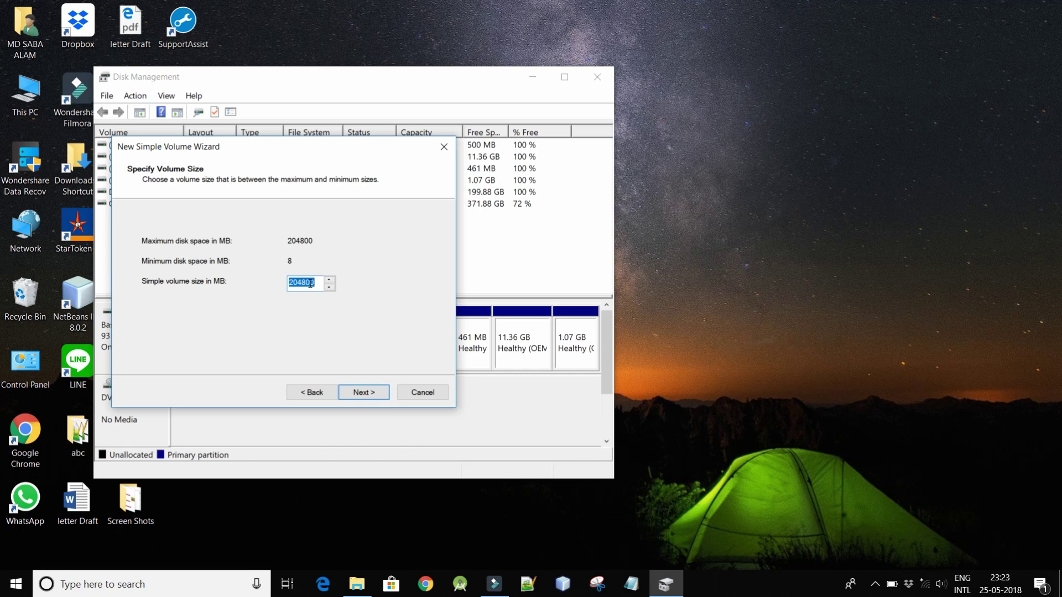
click(352, 394)
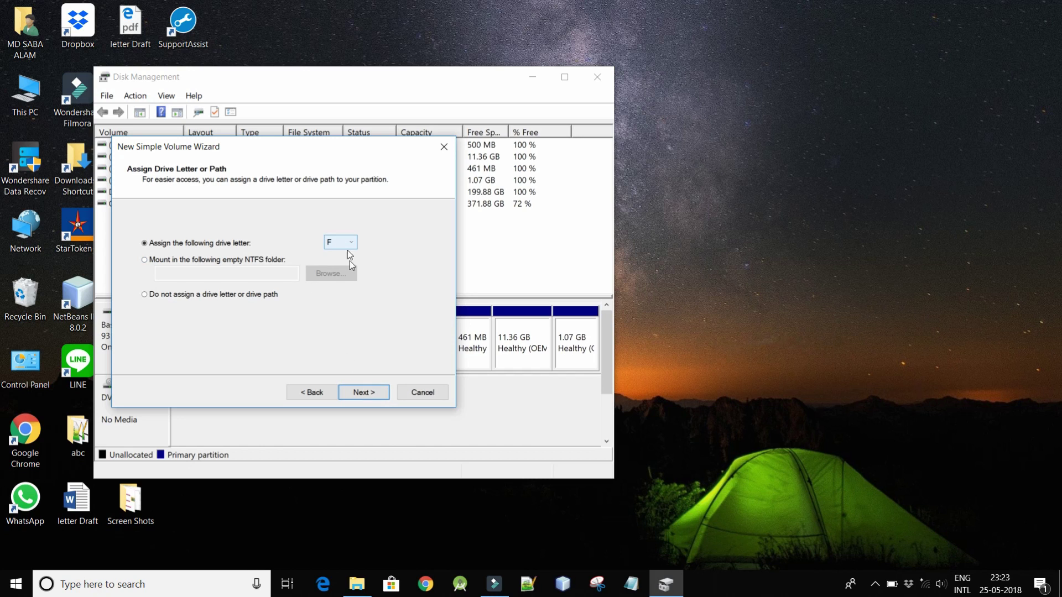
click(362, 394)
- Label the F: volume Drive, create it with NTFS and quick format, and close its folder window
drag(310, 310, 220, 320)
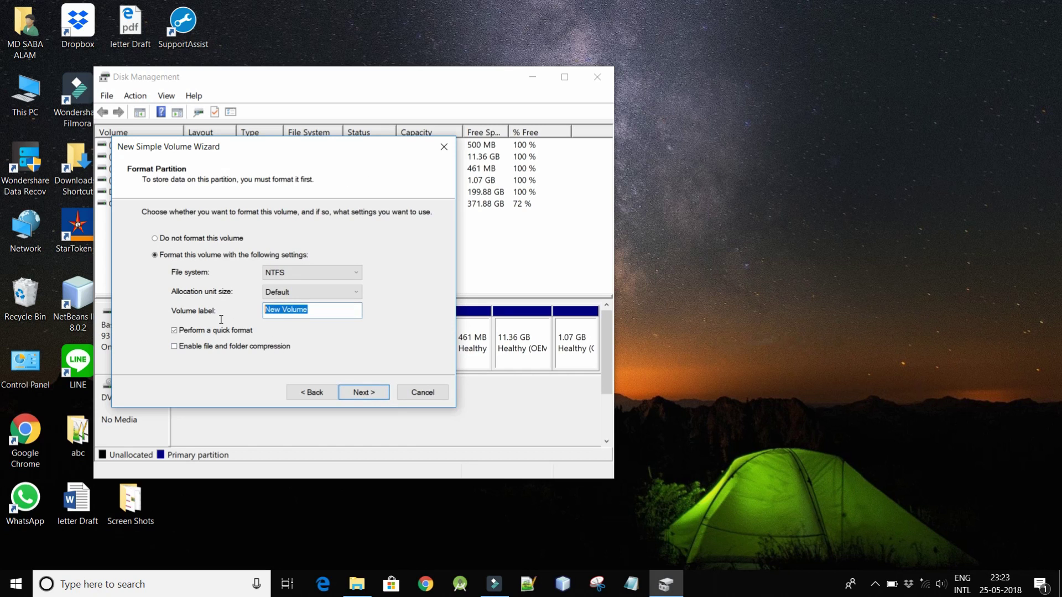
text(Drive)
click(364, 394)
click(364, 397)
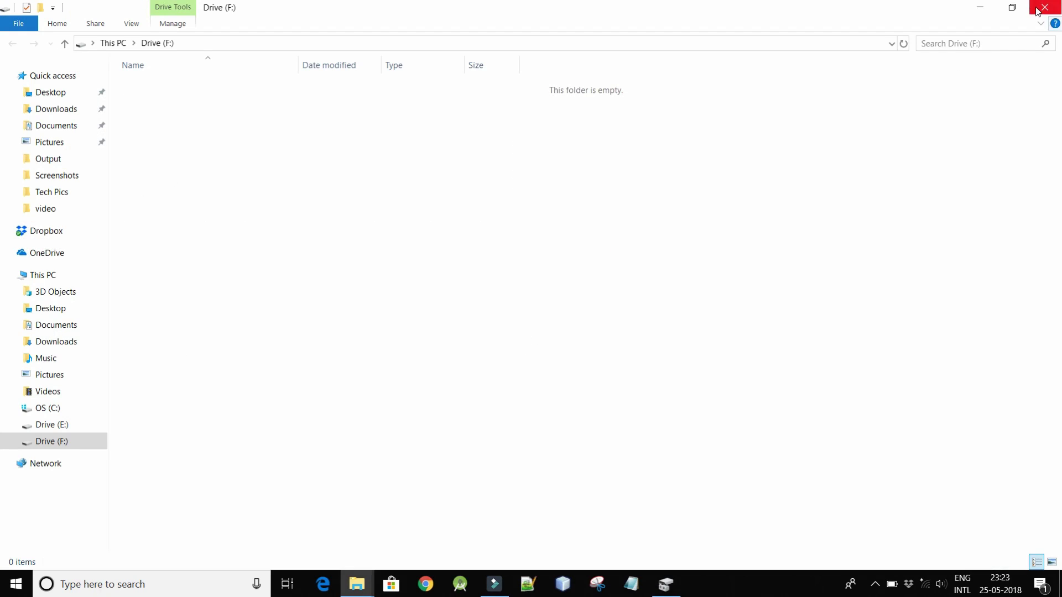
click(1056, 12)
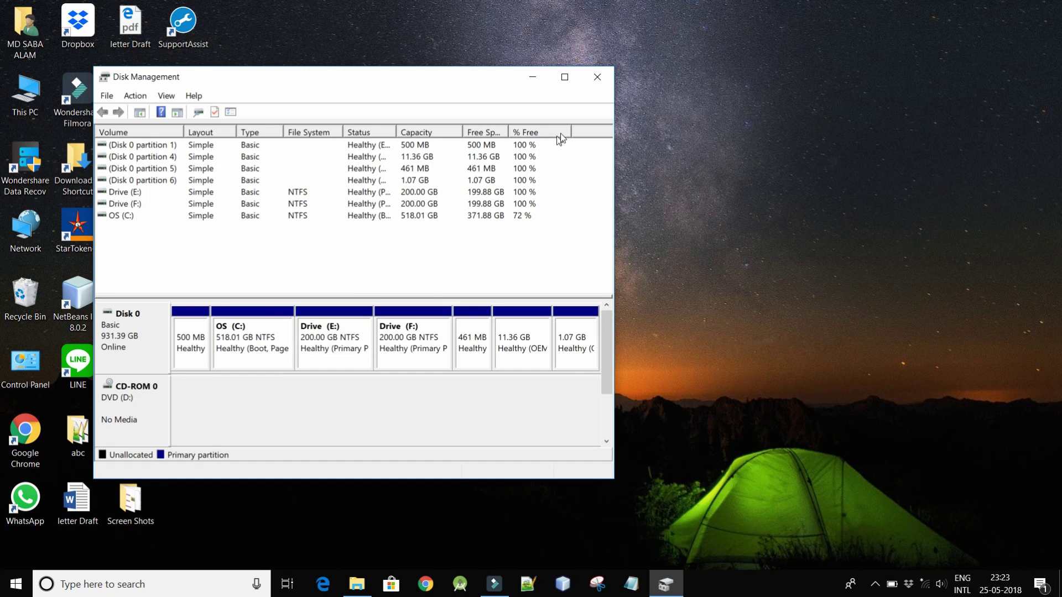
- Close Disk Management and check the new E: and F: drives in This PC
click(598, 77)
double_click(34, 97)
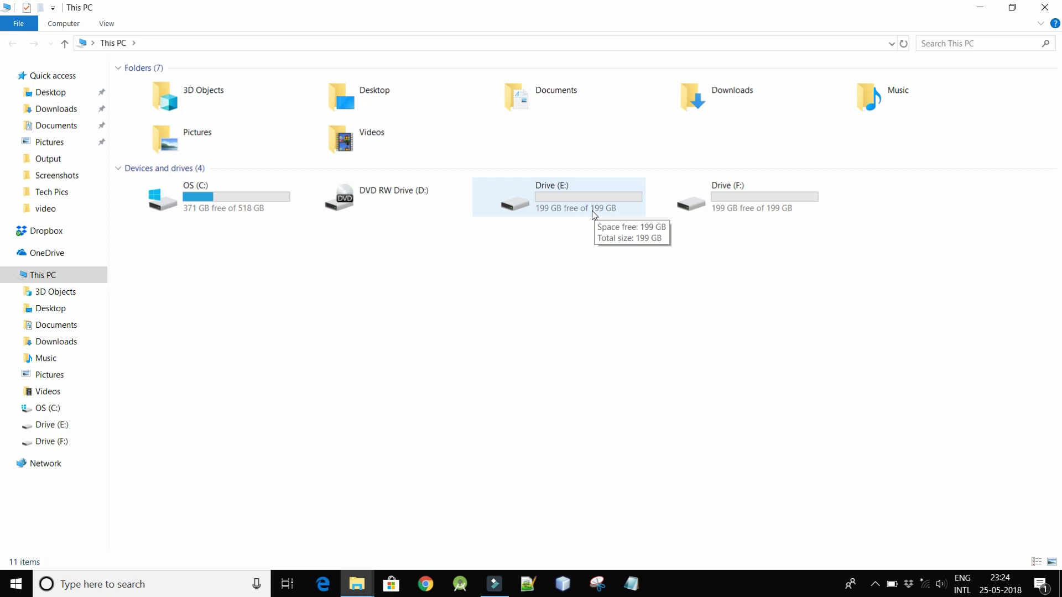
click(1050, 7)
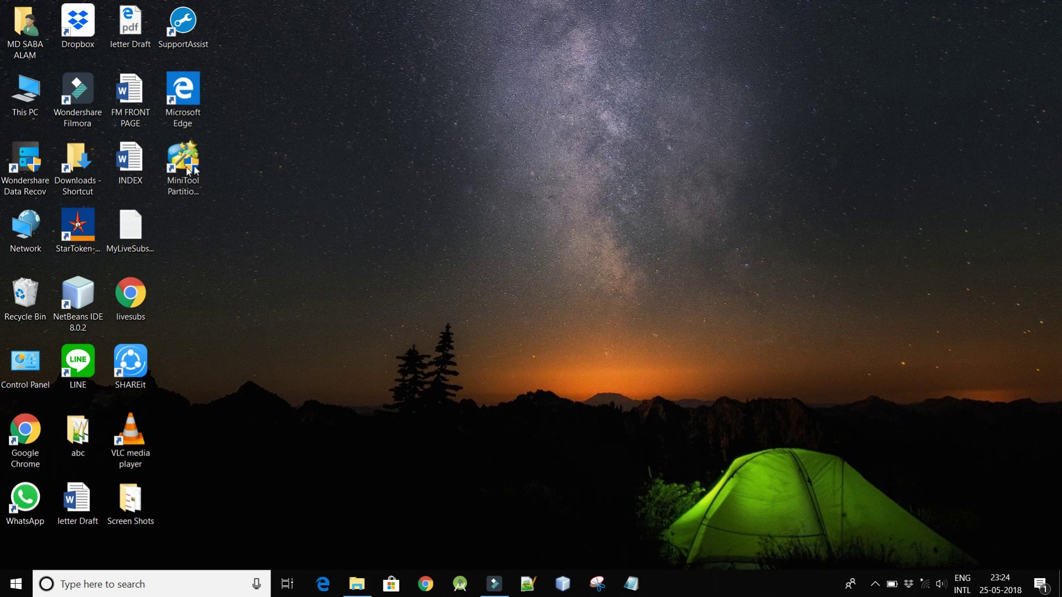
- Open MiniTool Partition Wizard from the desktop and launch its disk management application
click(187, 166)
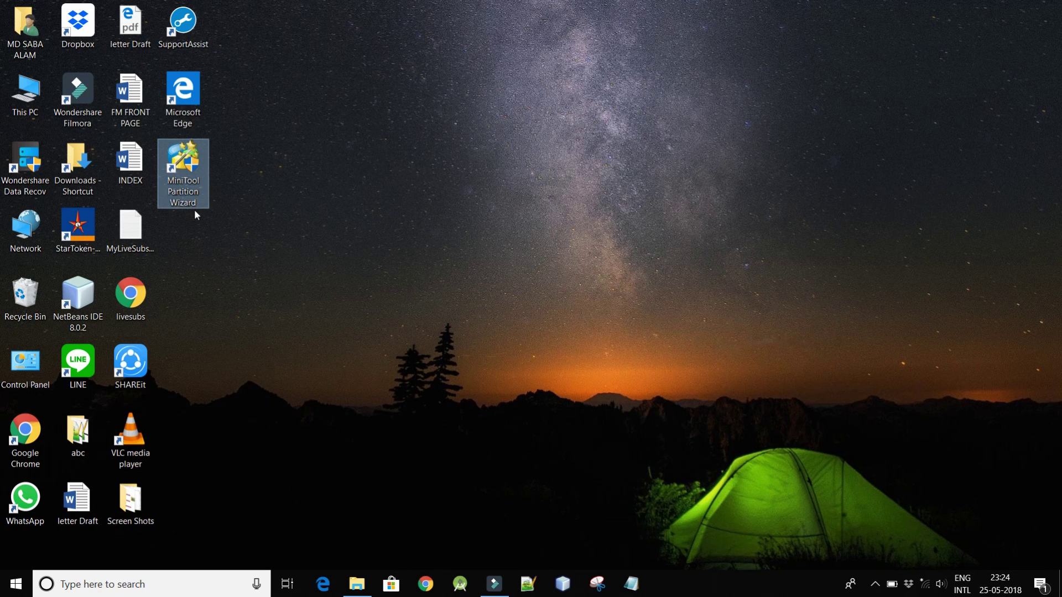
double_click(187, 179)
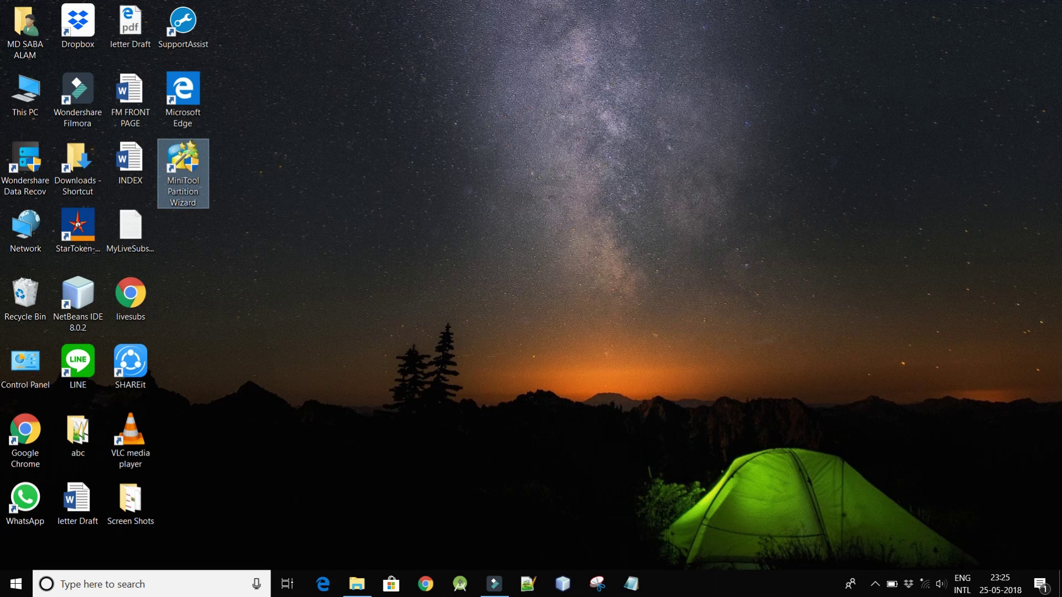
click(476, 391)
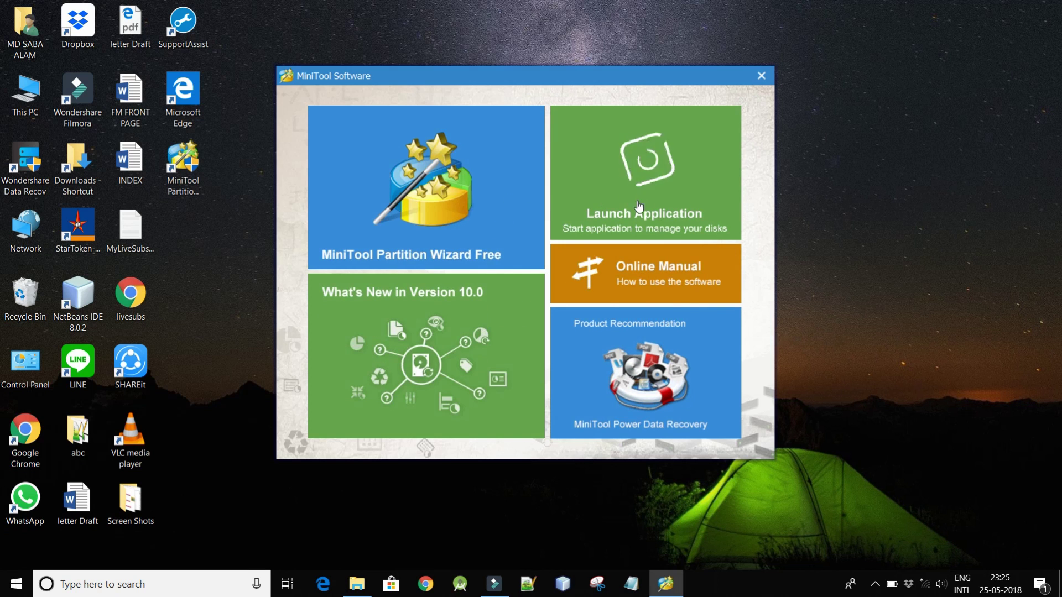
click(648, 177)
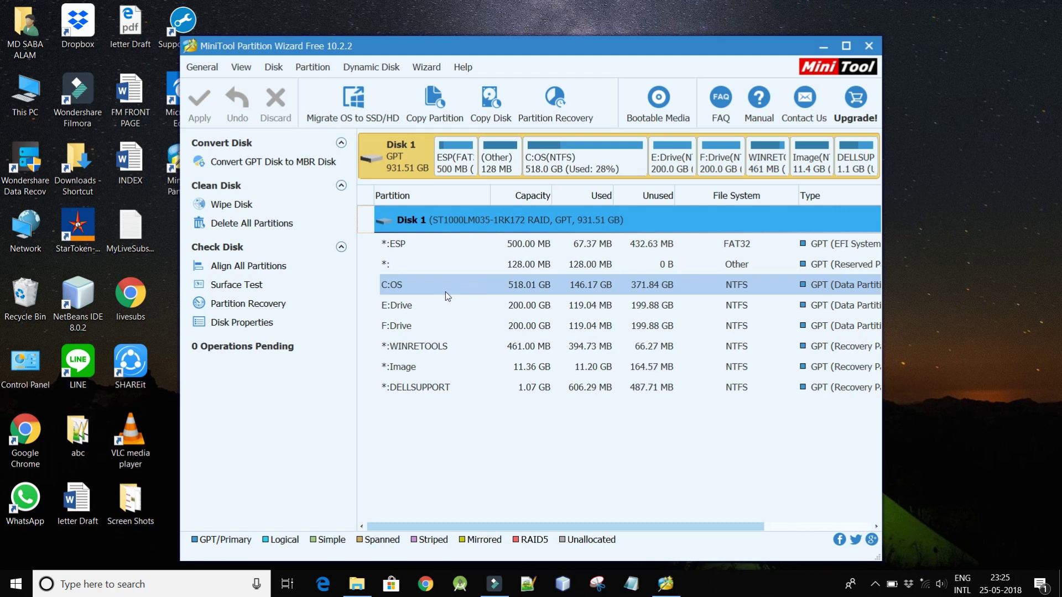
- Resize the C:OS partition to 400.01 GB with Move/Resize, leaving unallocated space after it
right_click(407, 286)
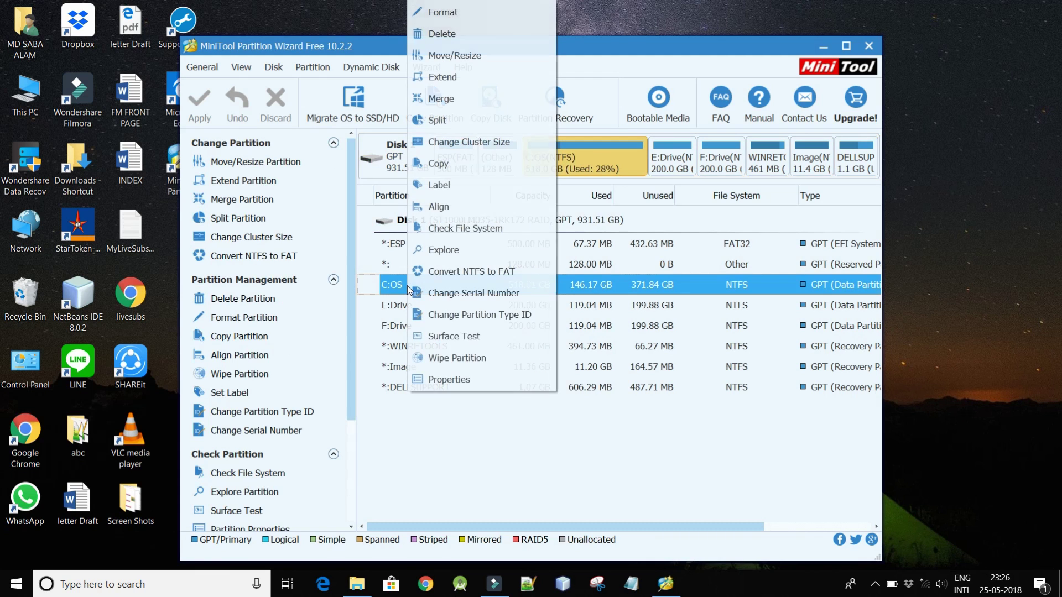
click(450, 55)
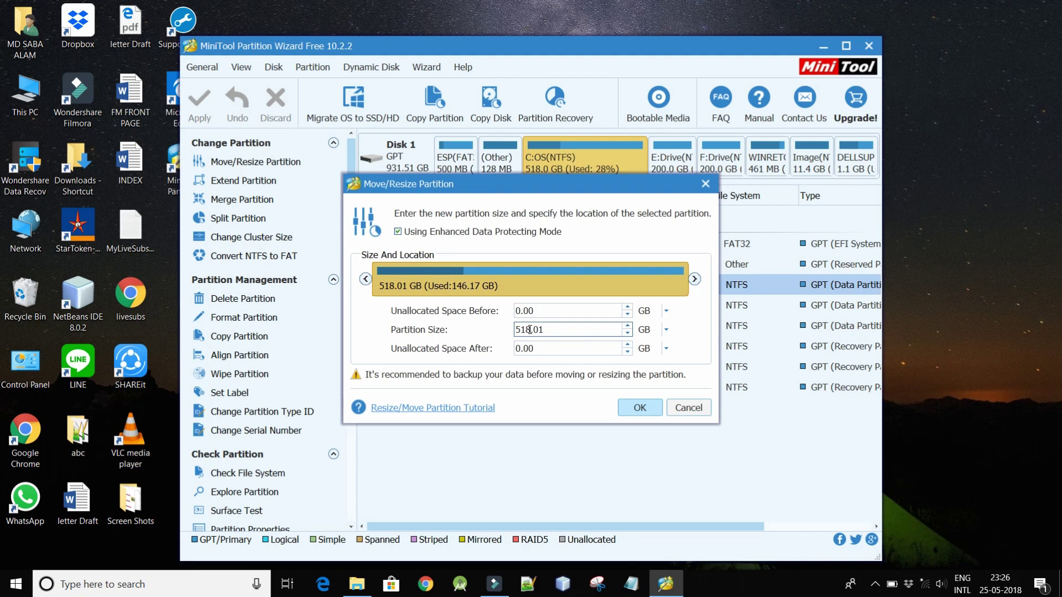
drag(515, 330, 530, 331)
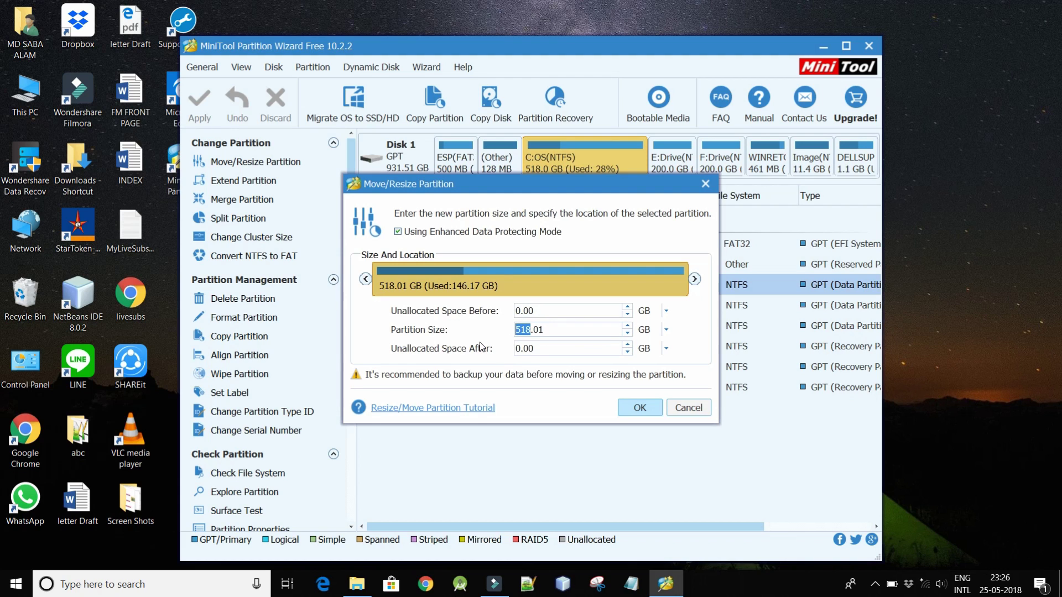
text(400)
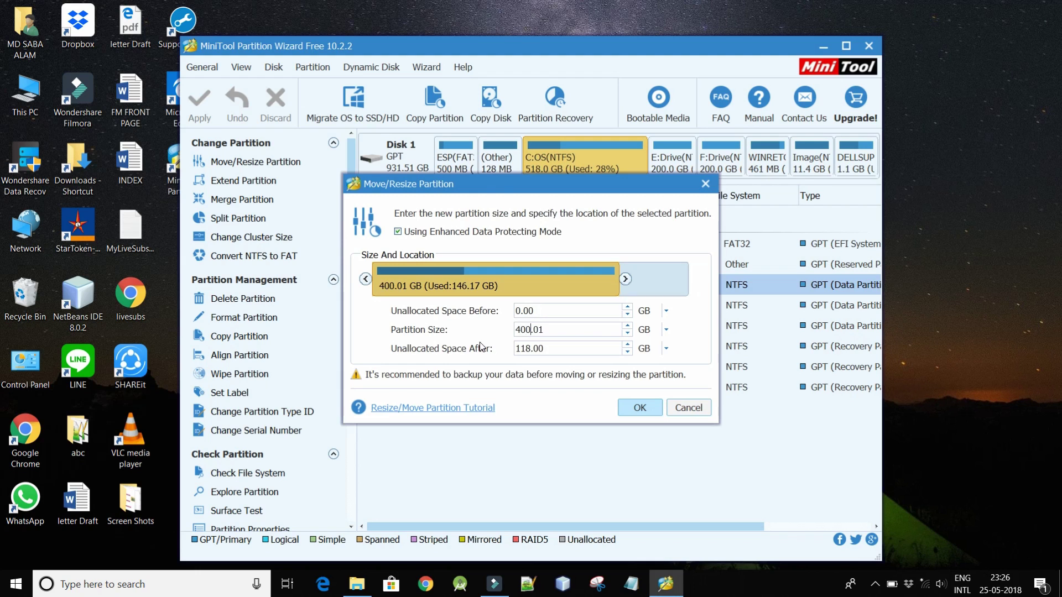
click(640, 407)
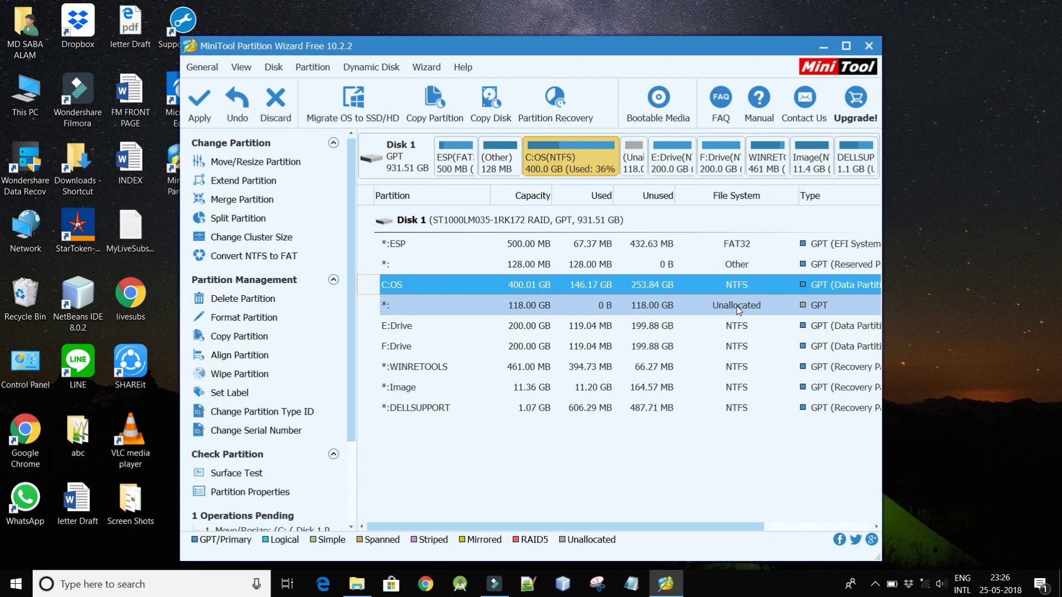
- Create a primary NTFS partition labelled Drive with drive letter G, using the full 118 GB of unallocated space
click(532, 299)
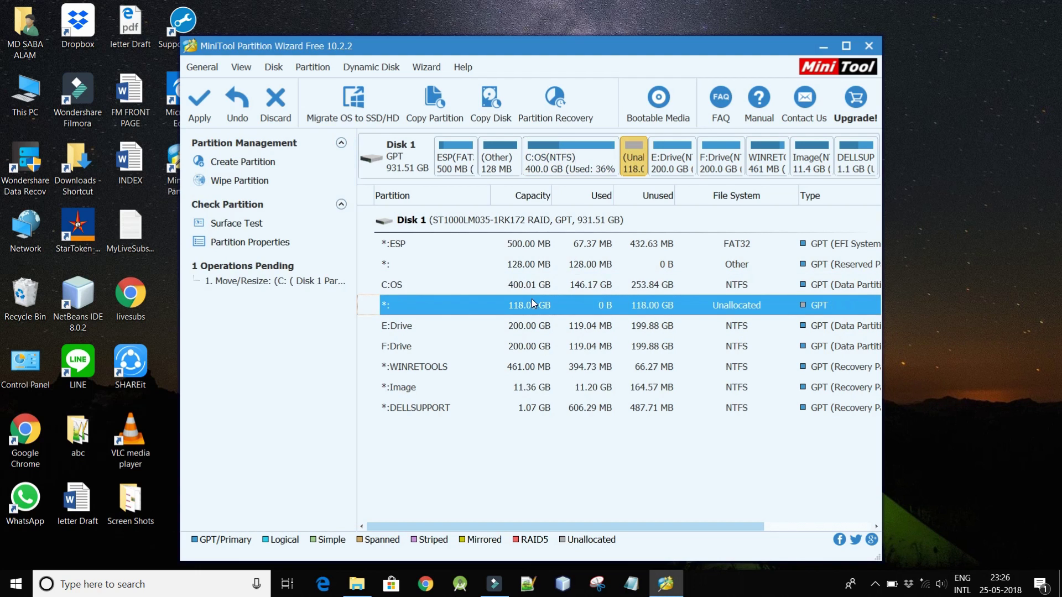
right_click(529, 300)
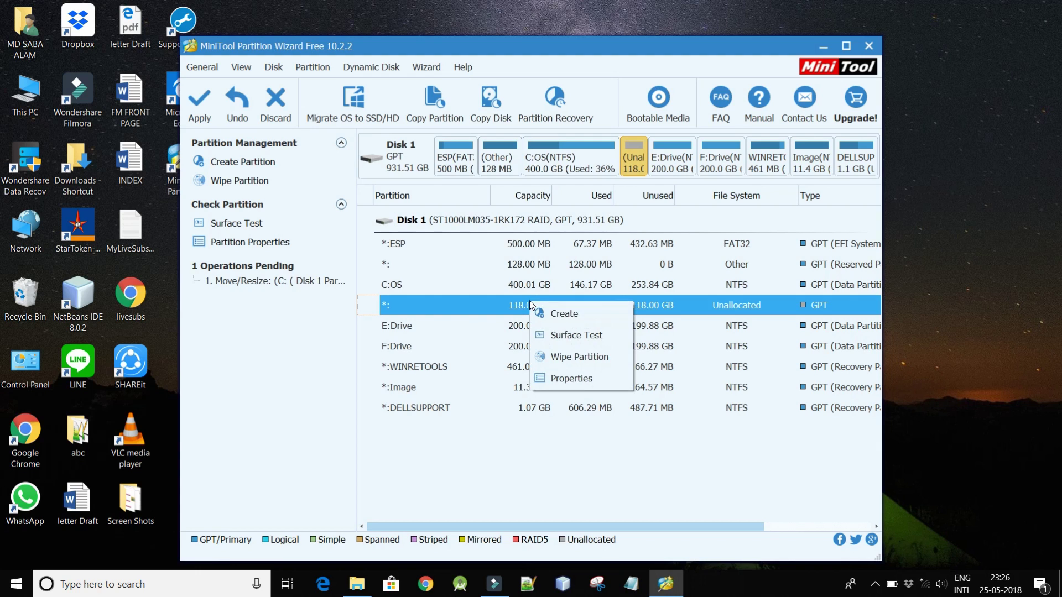
click(557, 314)
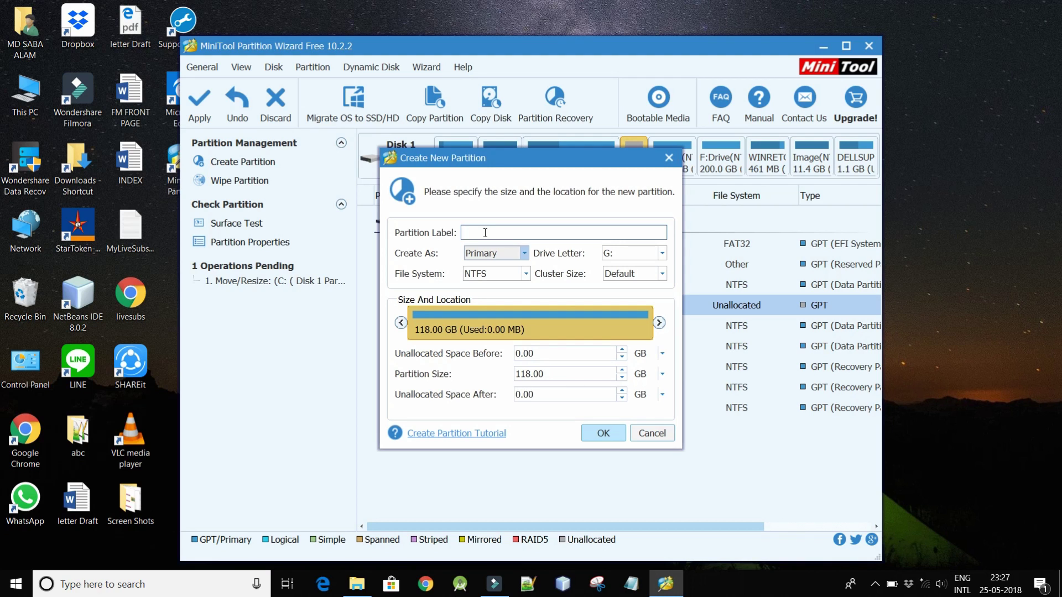
text(Drive)
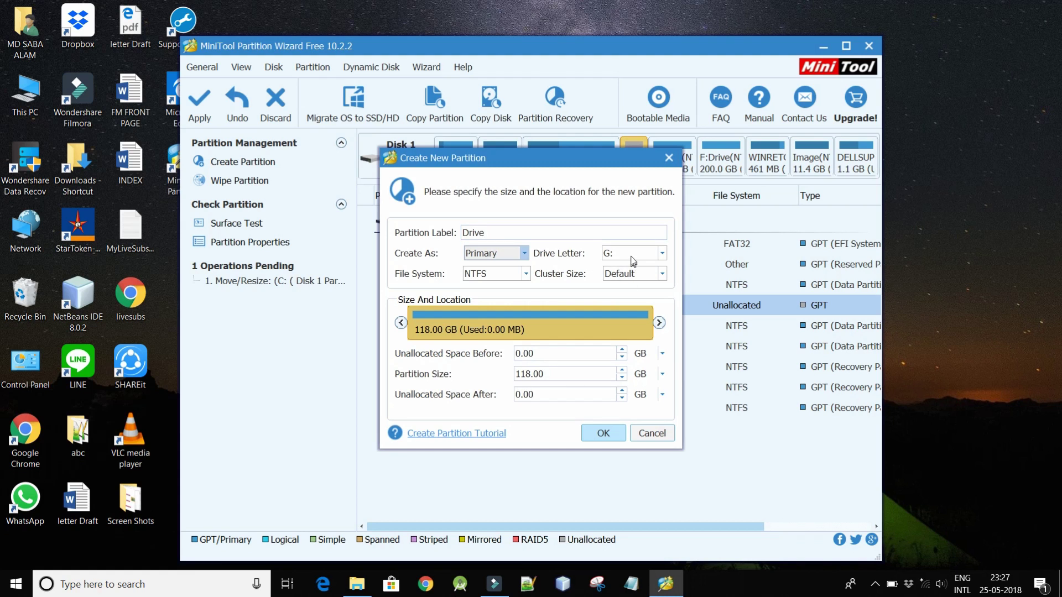
click(633, 257)
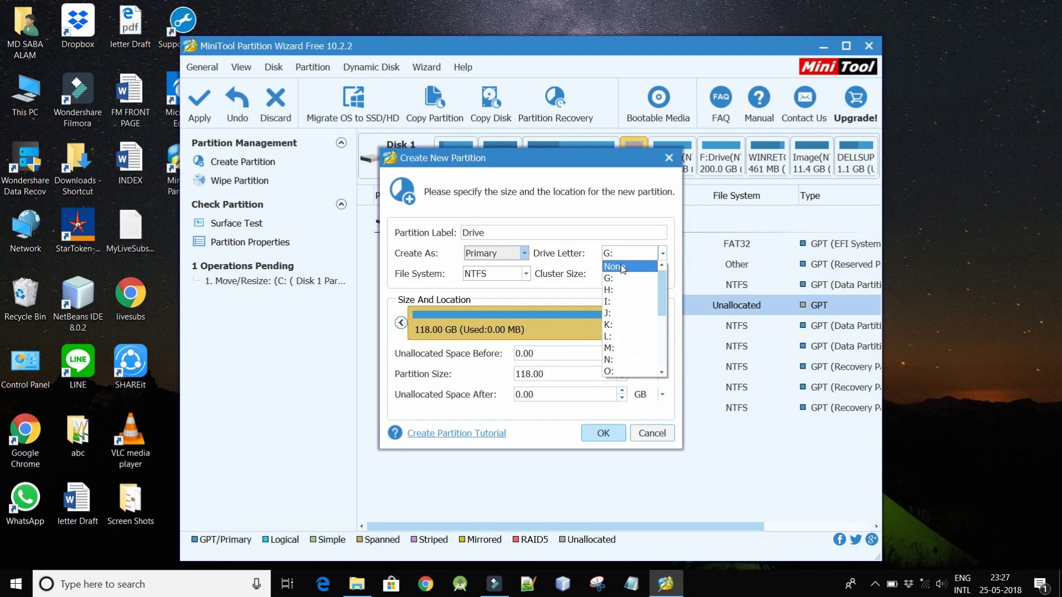
click(633, 249)
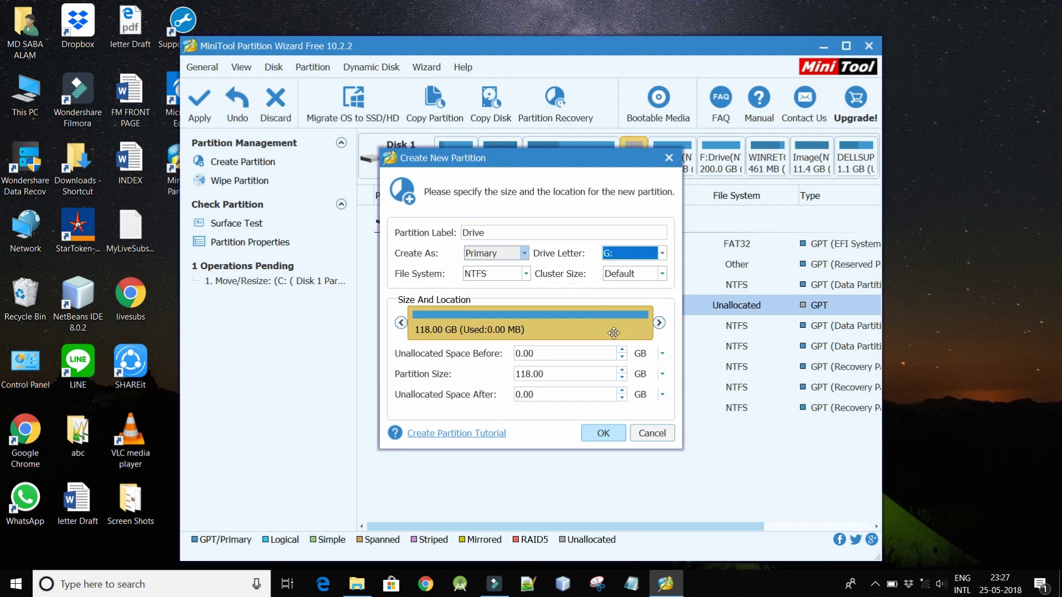
click(524, 375)
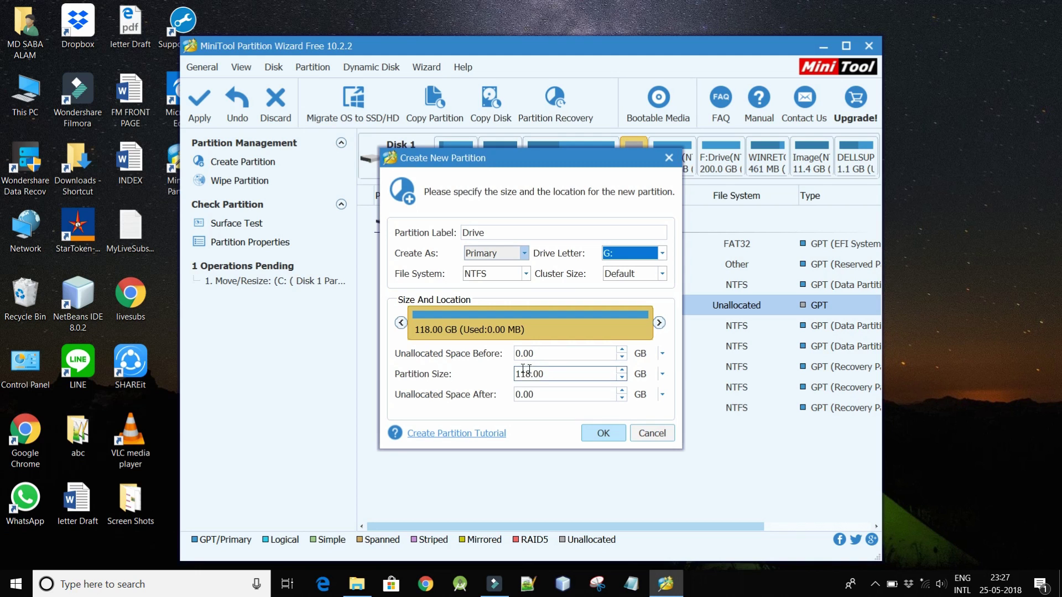
click(604, 434)
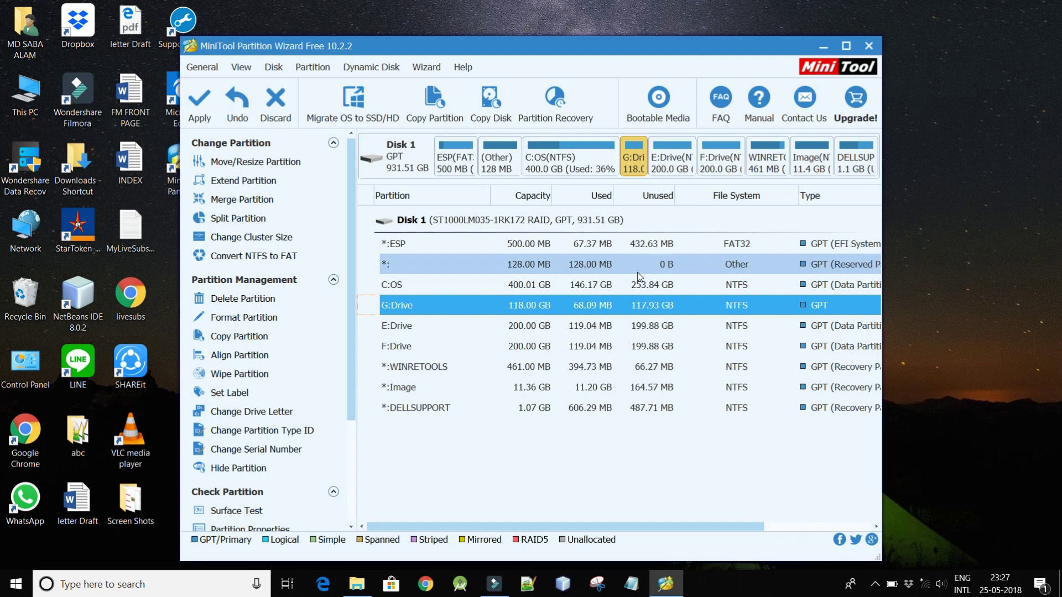
- Apply the pending partition changes and restart the PC to finish them
click(197, 105)
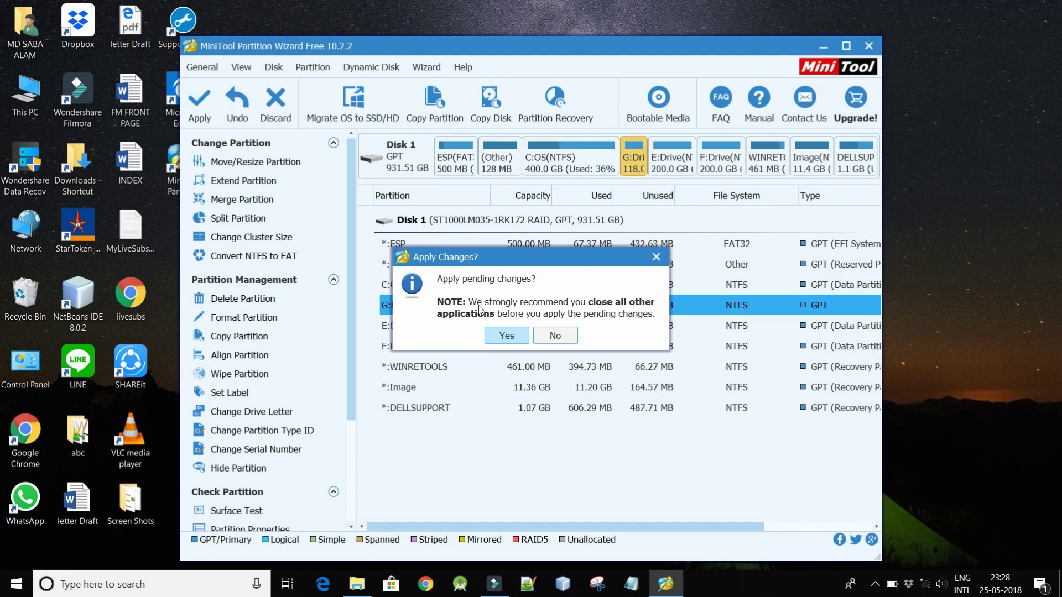
click(506, 335)
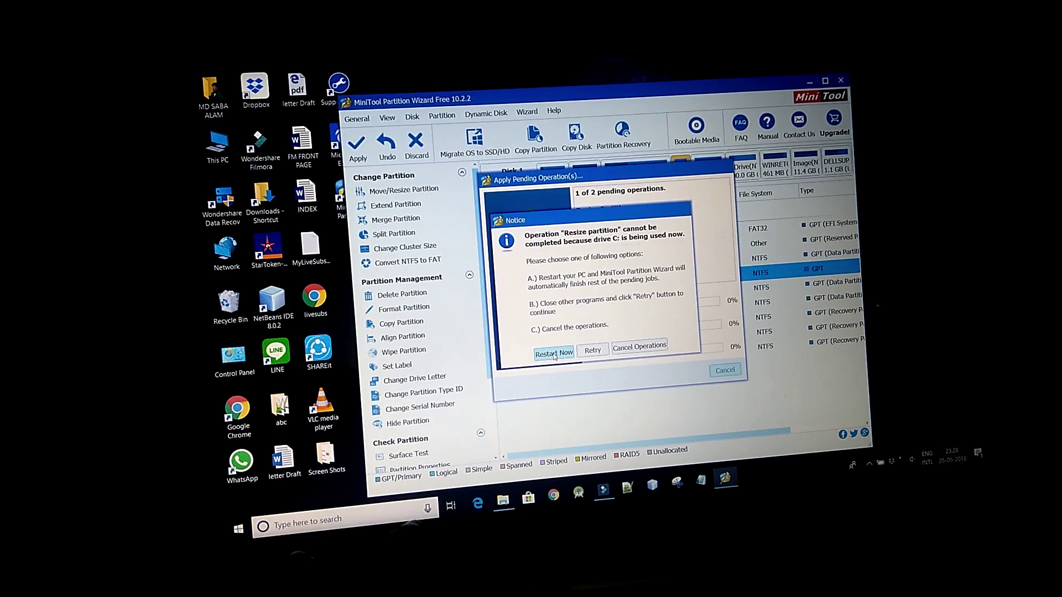
click(554, 355)
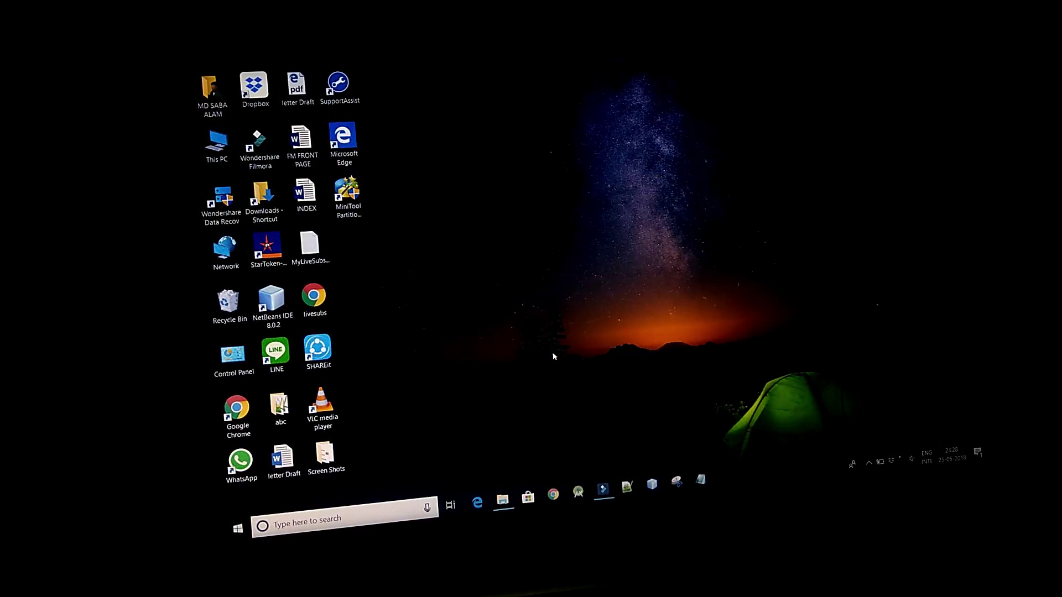